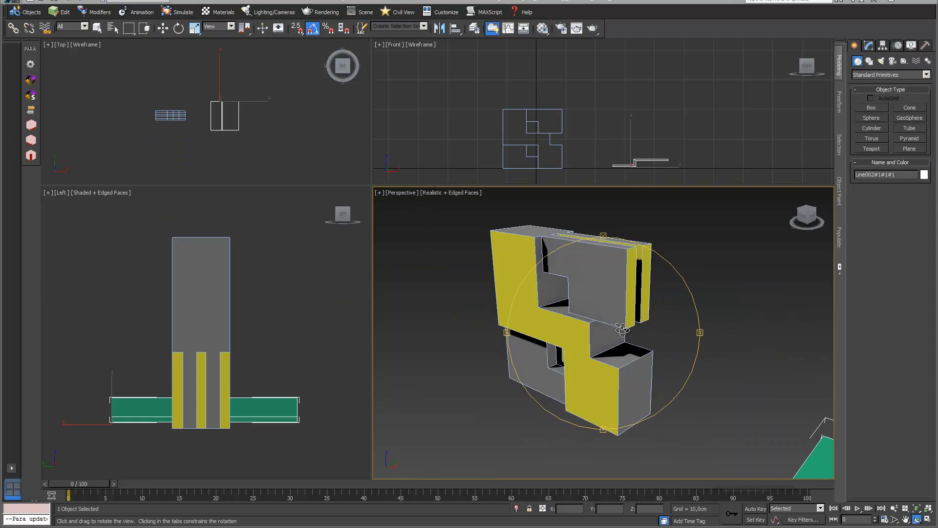
Examine the stepped green slab from several angles, with its Shell modifier turned off and back on
drag(644, 348, 591, 350)
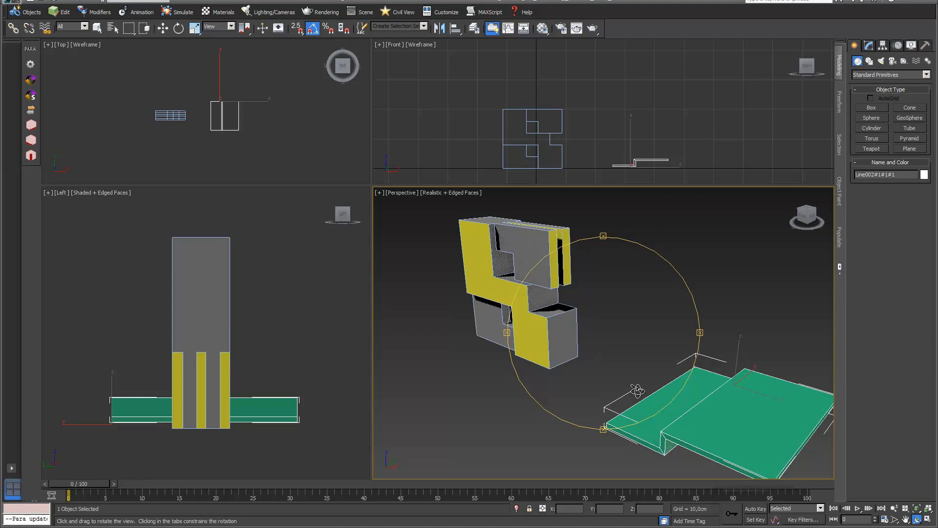
drag(638, 384, 608, 331)
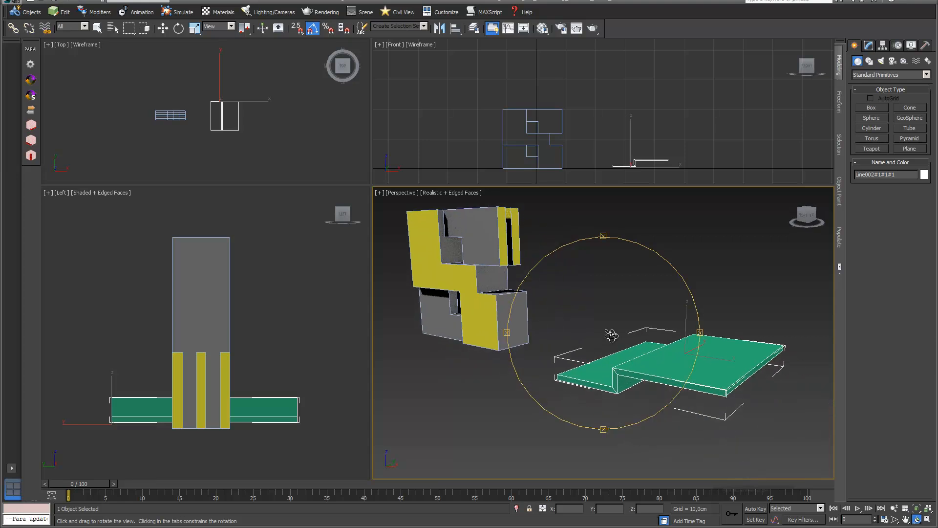
click(163, 29)
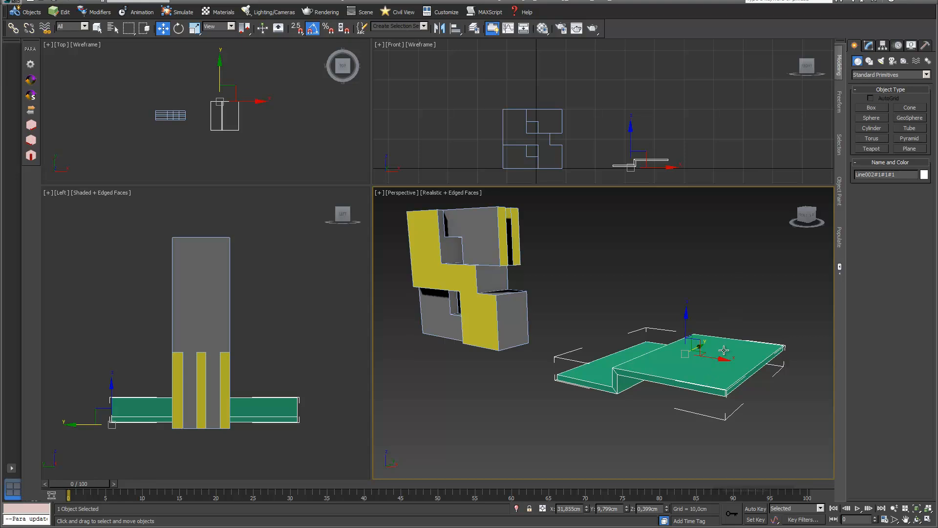
click(869, 45)
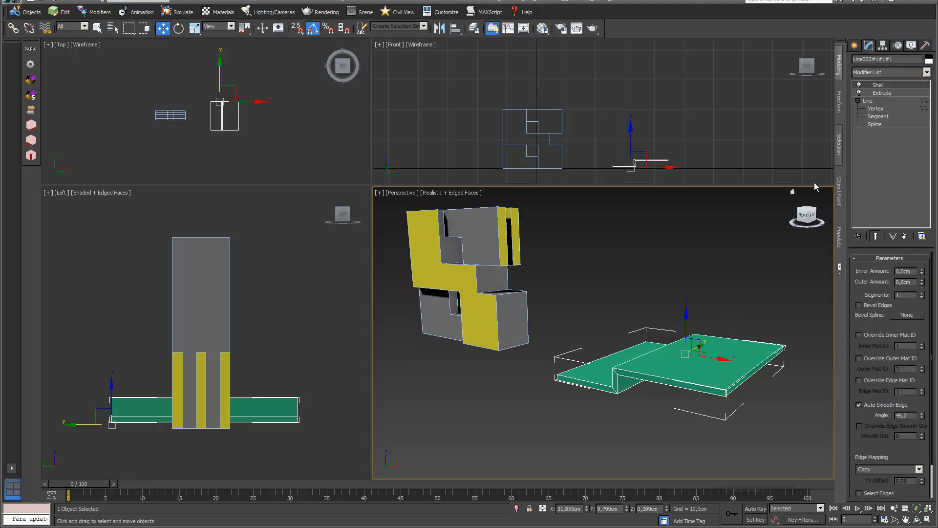
click(859, 85)
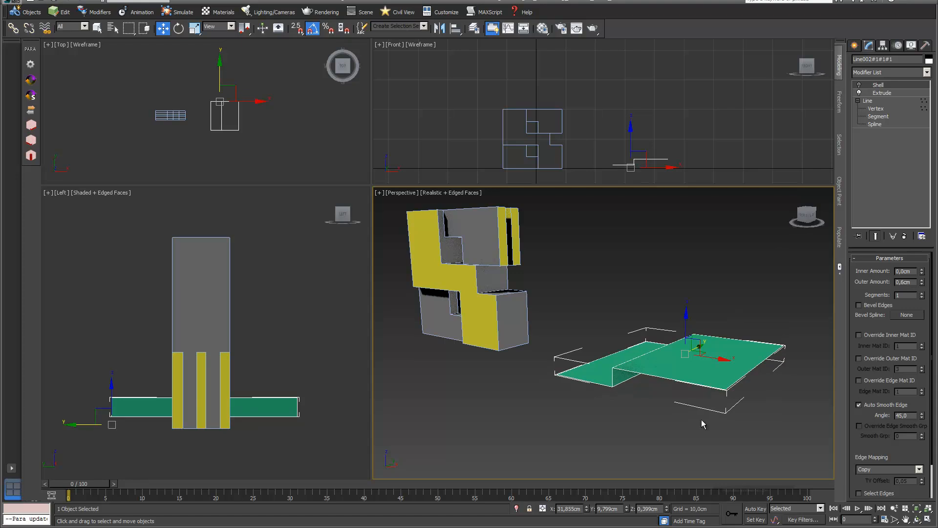
click(916, 519)
drag(645, 380, 642, 391)
click(859, 85)
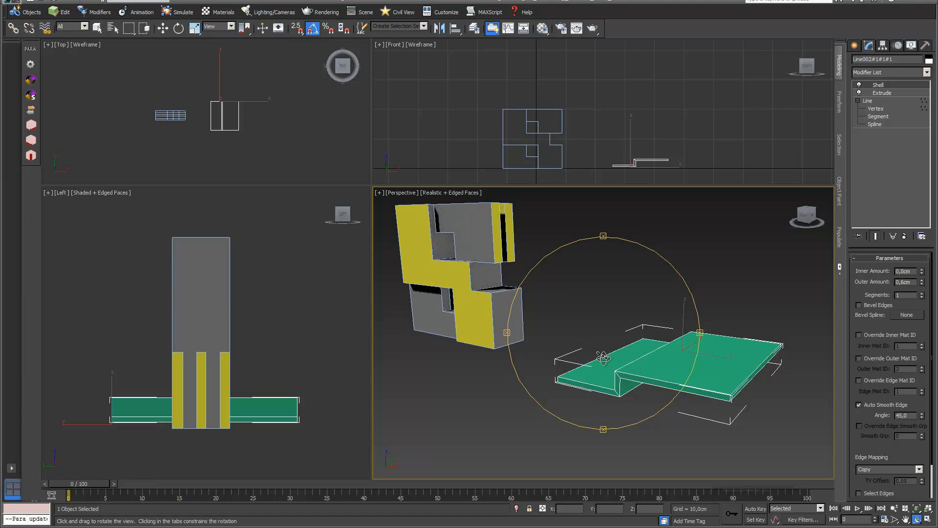
drag(596, 355, 609, 372)
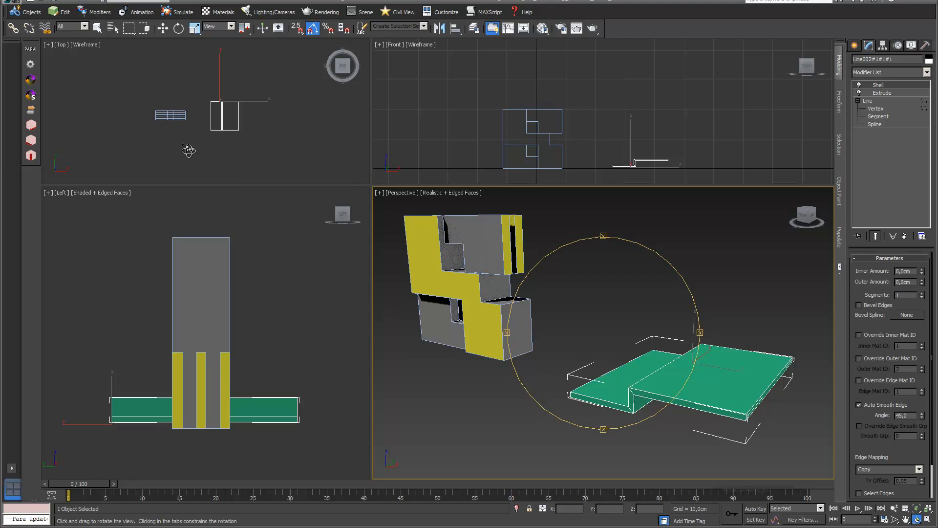
Create a parametric copy array of the stepped slab with counts 10, 1, 1, without keeping the original or accessing the line's vertices
click(30, 51)
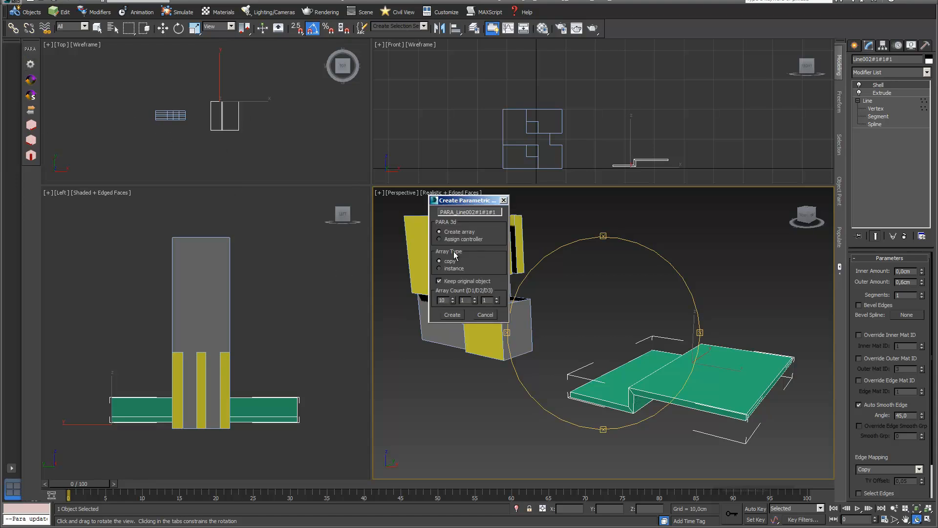
click(439, 280)
click(451, 315)
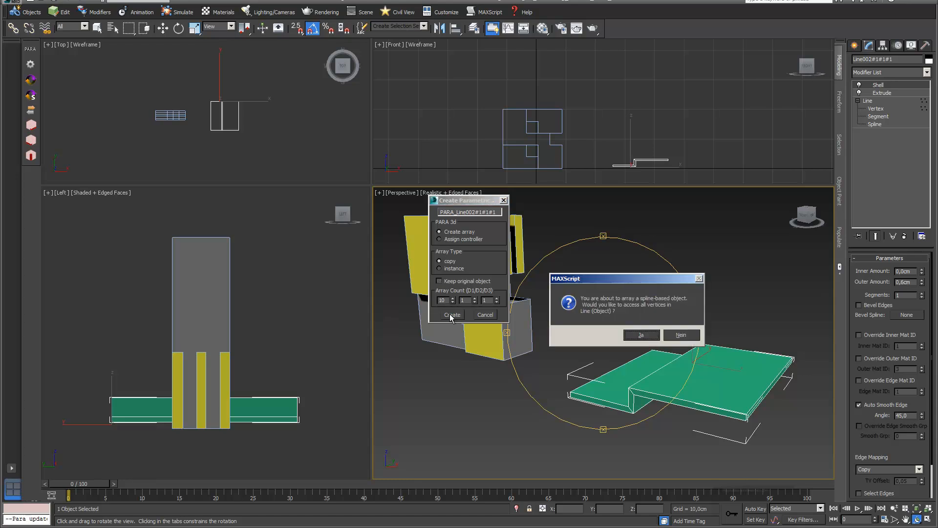
drag(671, 280, 660, 273)
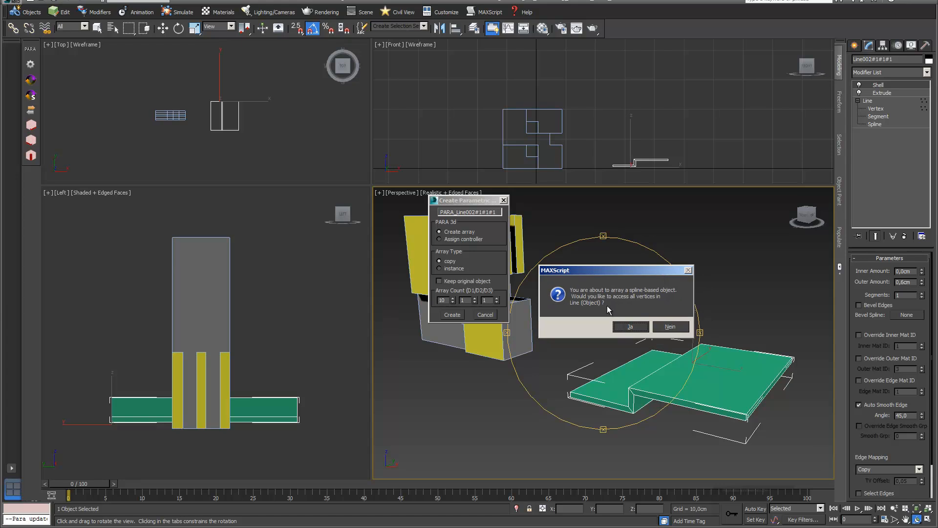
click(669, 326)
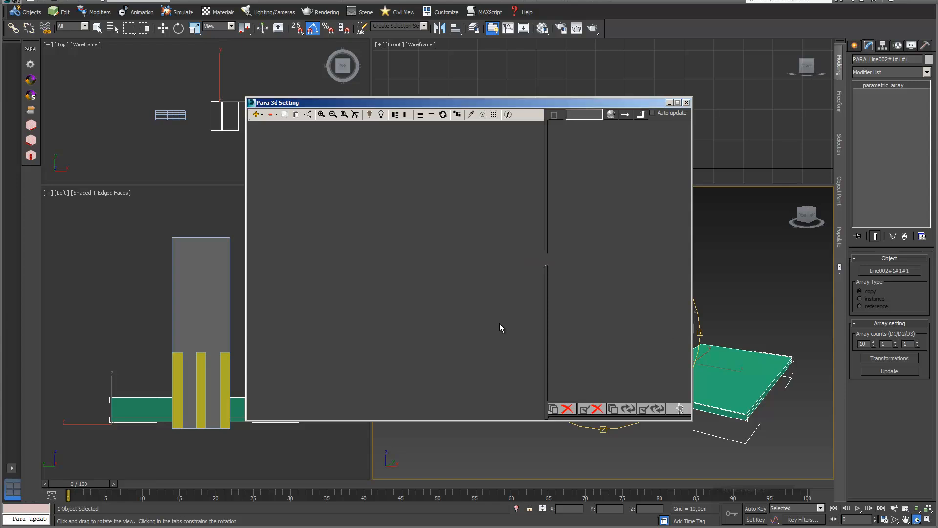
Attach a Linear Controller to the Position parameter of the slab array
middle_drag(422, 195, 352, 142)
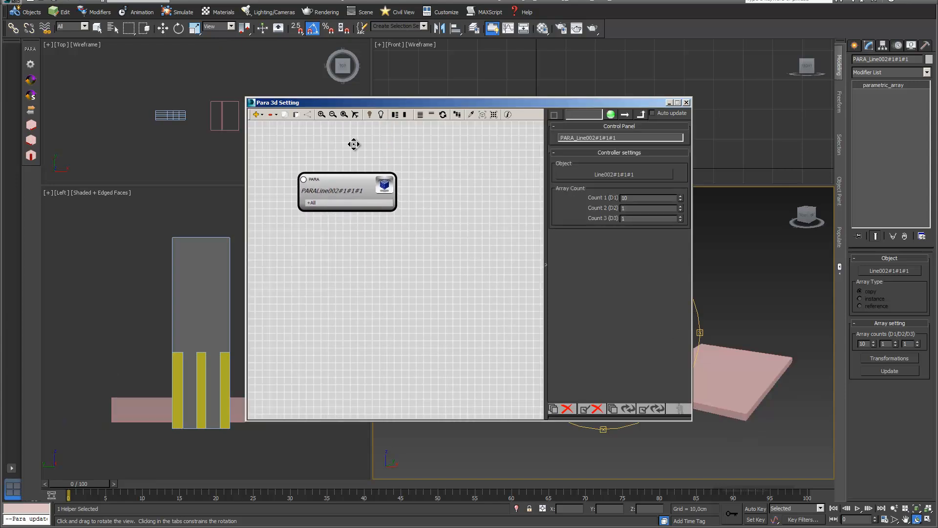
click(342, 203)
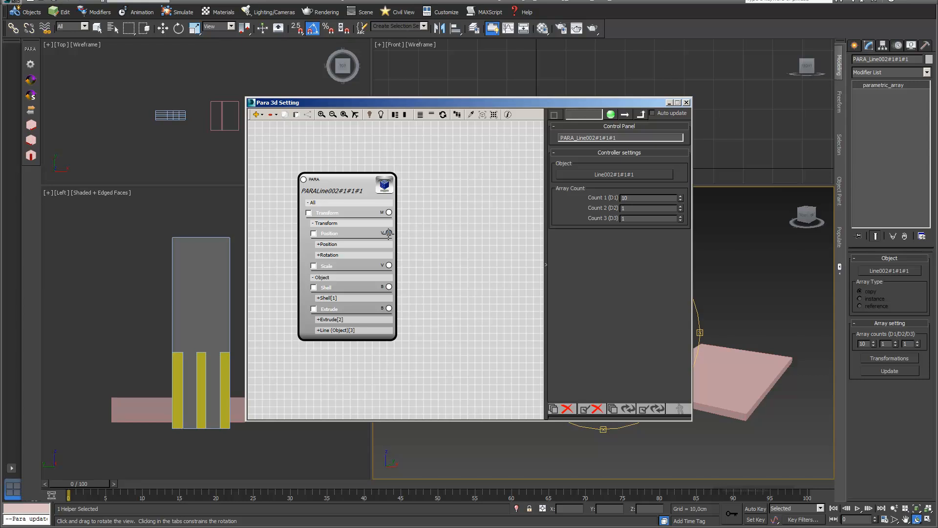
drag(389, 233, 440, 245)
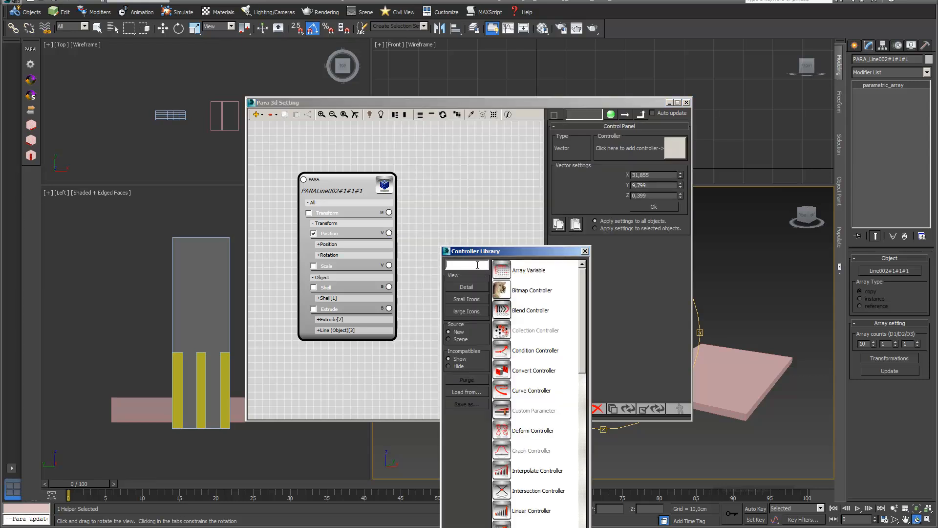
text(lin)
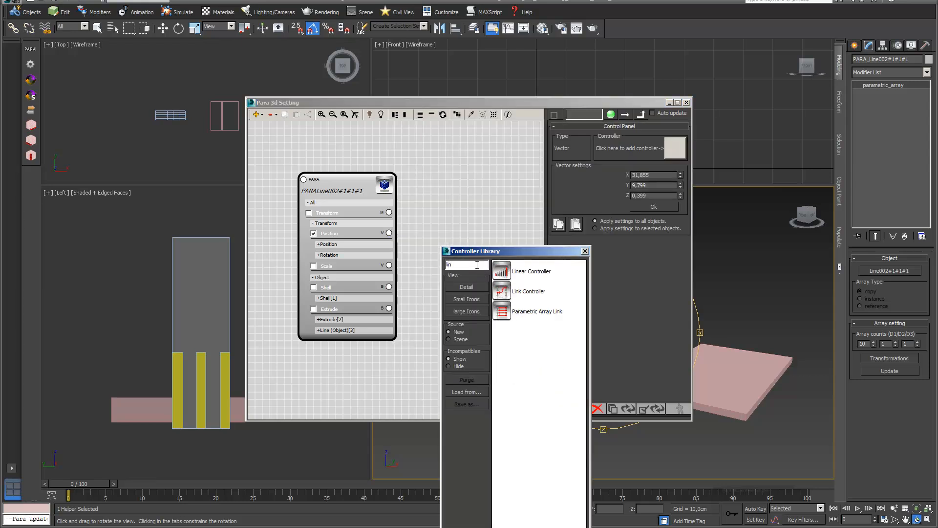
double_click(503, 271)
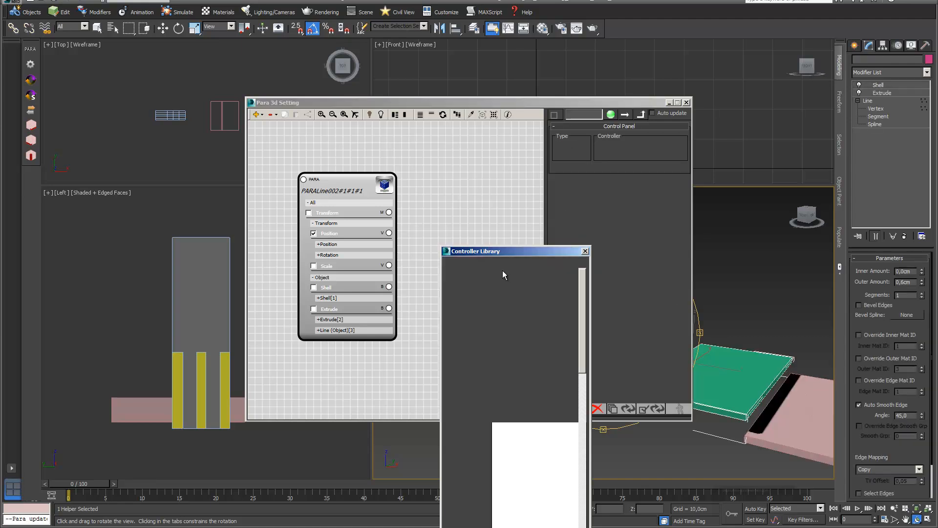
Enable snapping and move the array's last slab onto the first one in the top view
drag(521, 101, 502, 189)
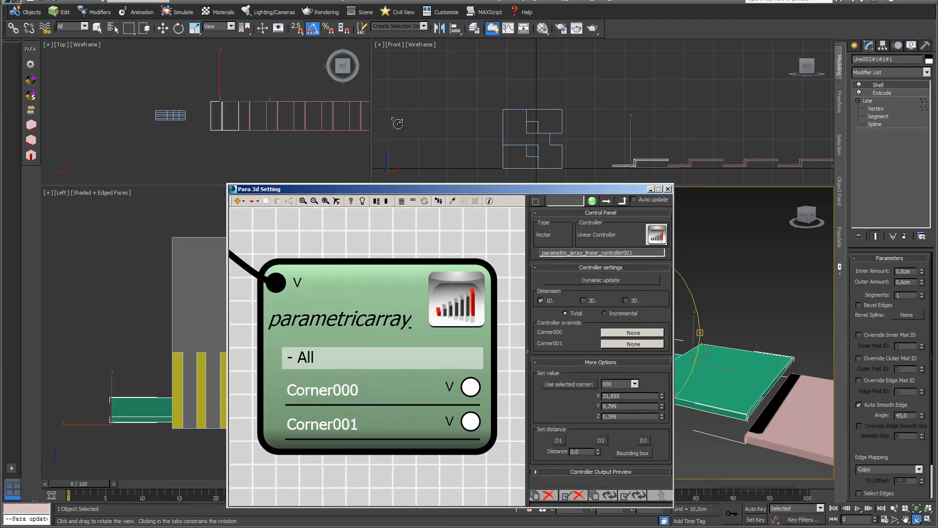
click(163, 29)
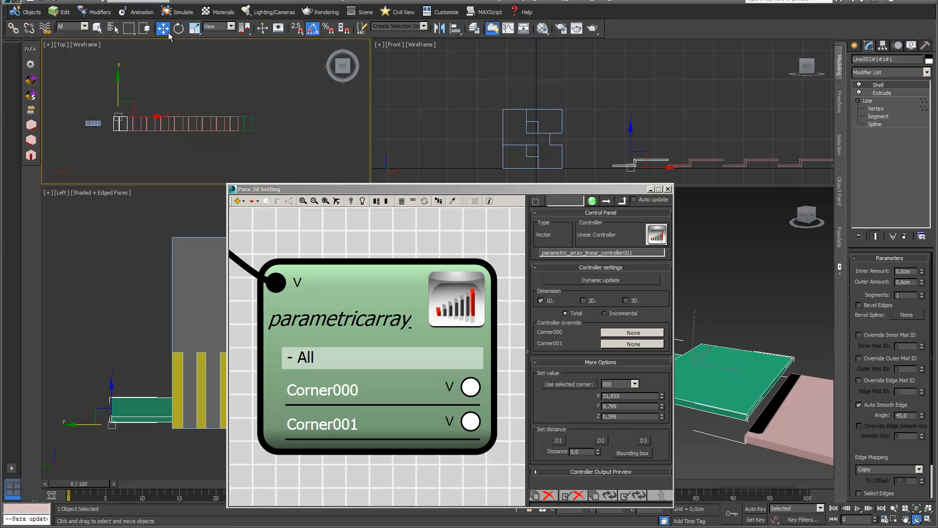
click(244, 129)
scroll(732, 124, down, 2)
middle_drag(732, 124, 631, 118)
right_click(267, 86)
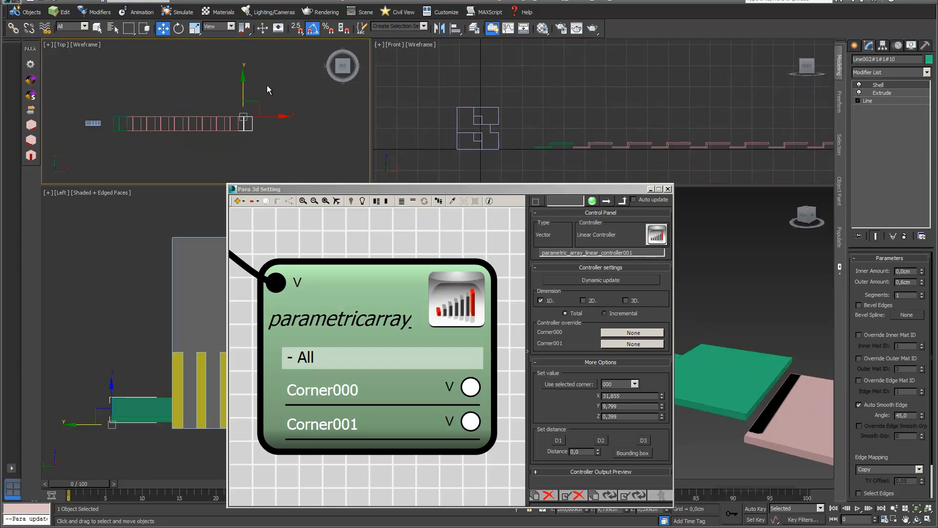
click(296, 29)
drag(256, 98, 118, 118)
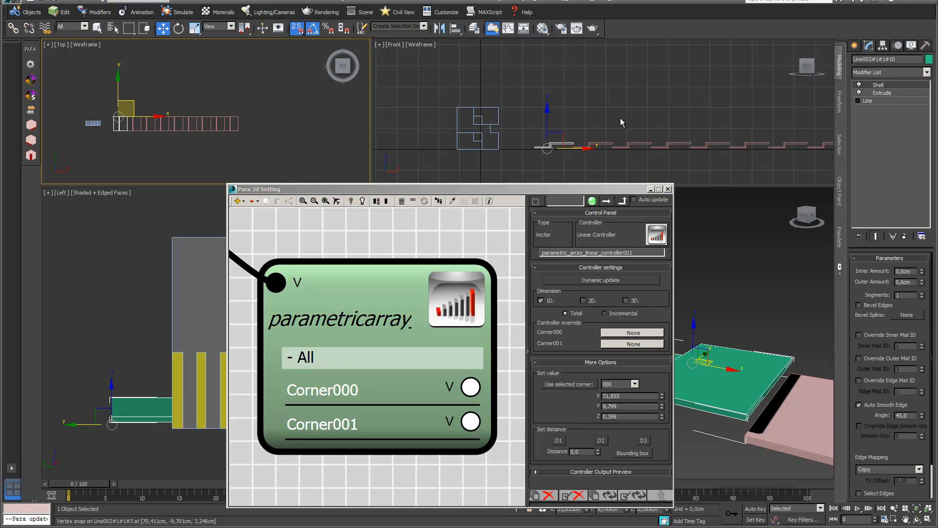
Raise the last slab vertically to a Z of about 16.4 cm and update the array into a vertical stack
middle_drag(619, 121, 650, 102)
shift+drag(577, 110, 578, 92)
click(637, 496)
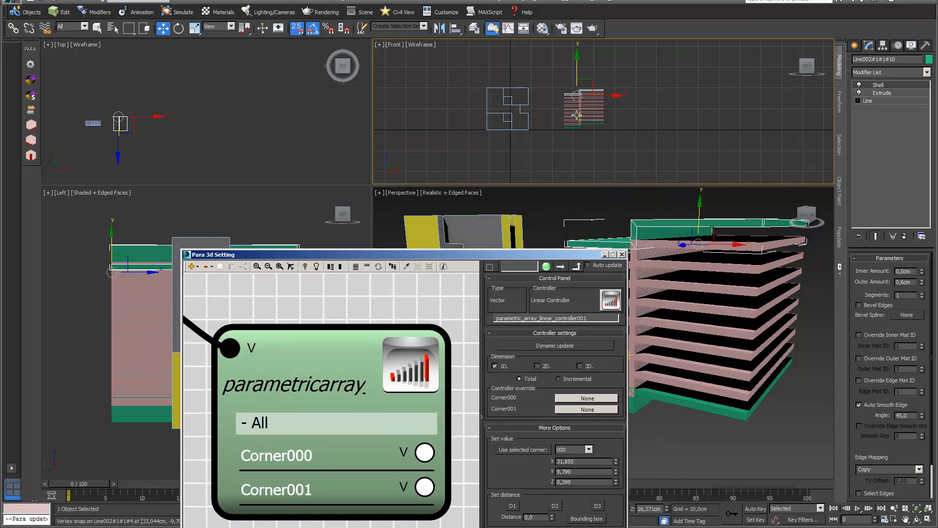
Set the slab array's first dimension count to 6
scroll(576, 113, up, 5)
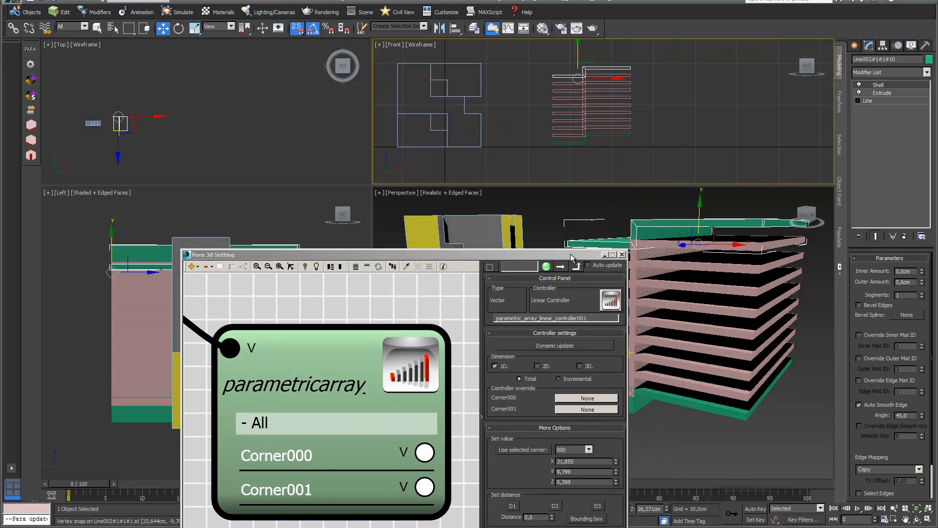
drag(571, 254, 558, 353)
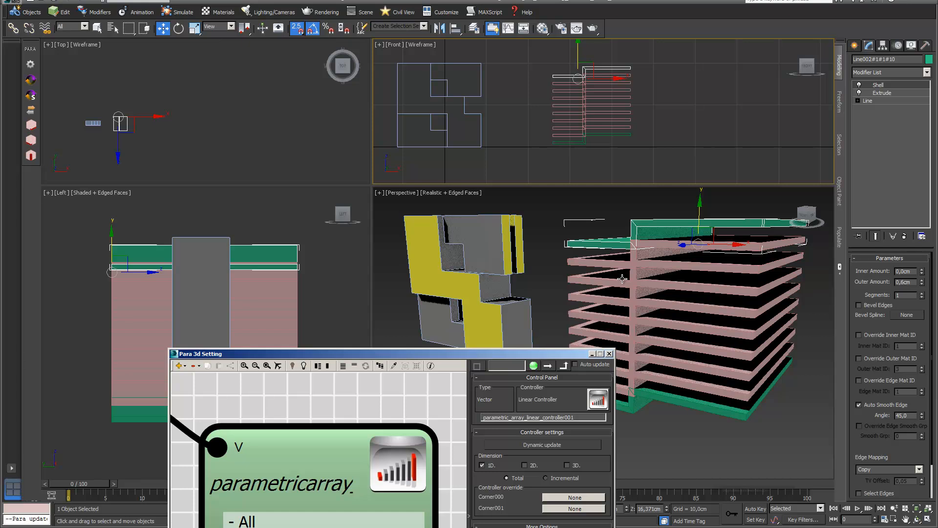
drag(463, 353, 496, 272)
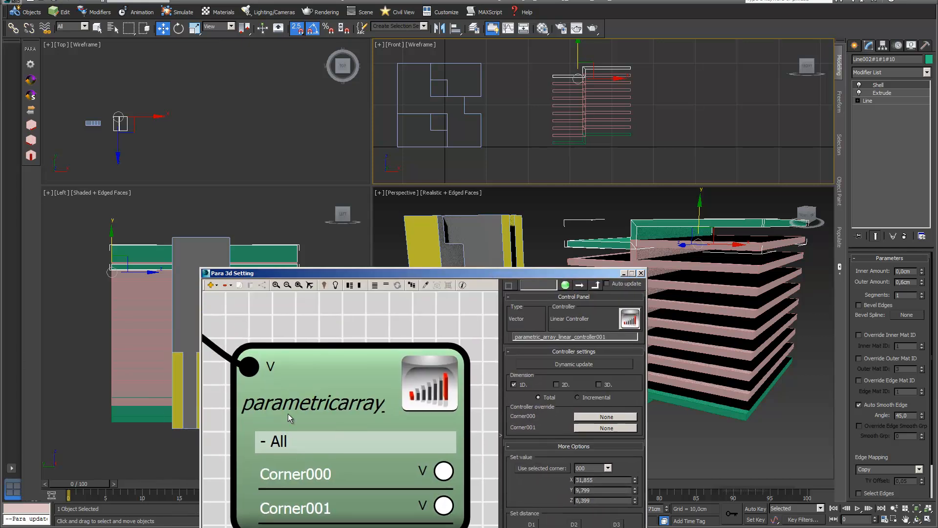
scroll(376, 359, down, 2)
middle_drag(272, 310, 436, 365)
scroll(436, 365, down, 3)
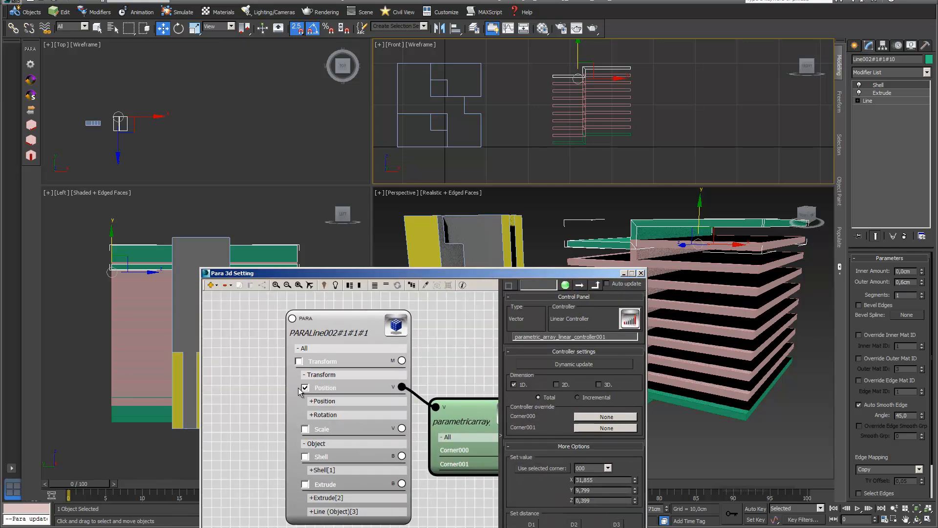
click(344, 319)
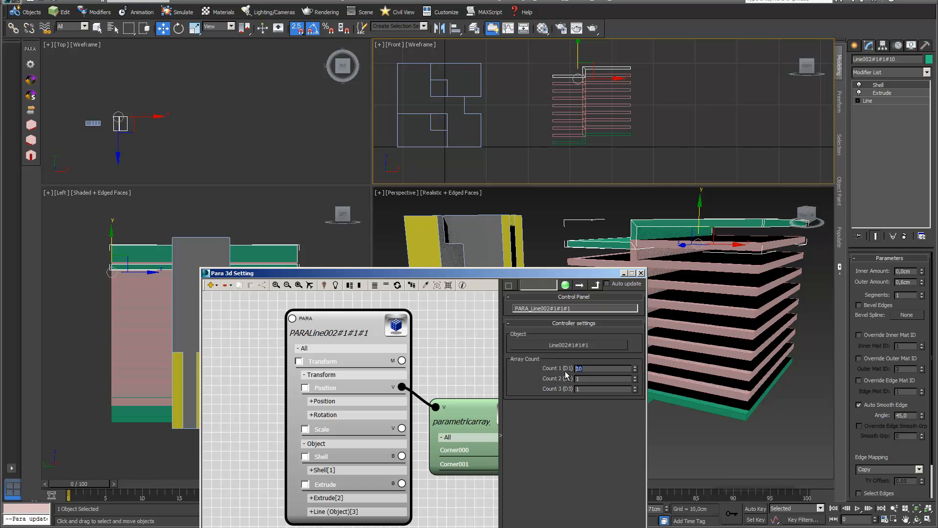
key(Return)
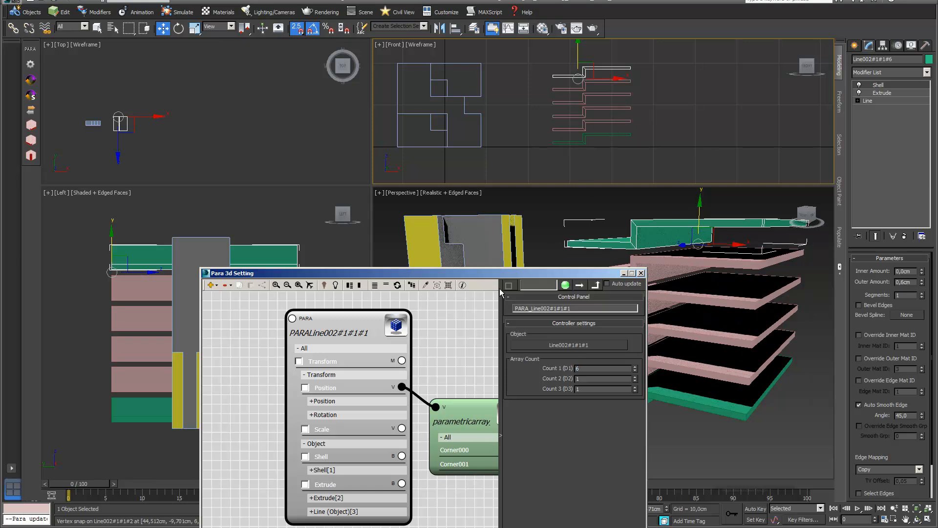
Select all six slabs and move them along X so they overlap the interlocking building block, with snapping turned off
drag(521, 272, 532, 306)
drag(165, 153, 103, 96)
scroll(148, 116, up, 3)
middle_drag(193, 118, 274, 129)
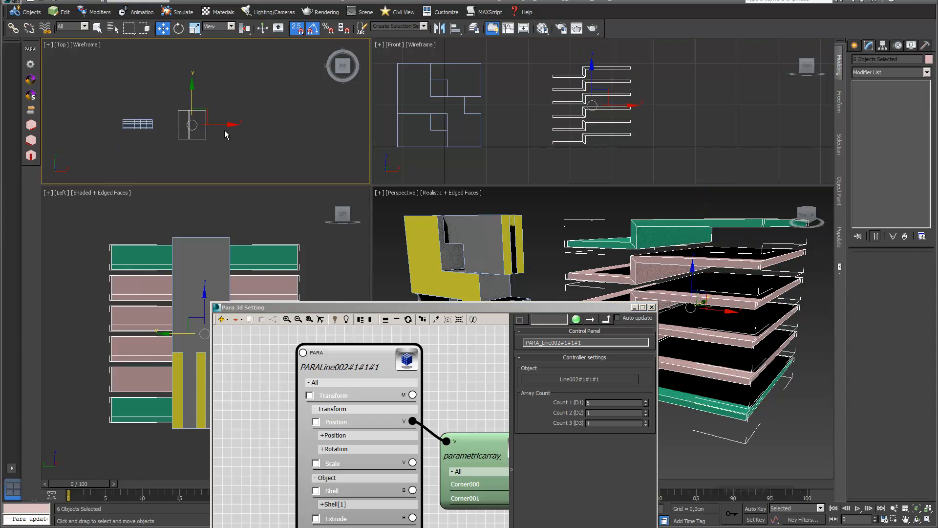
drag(221, 125, 167, 124)
key(s)
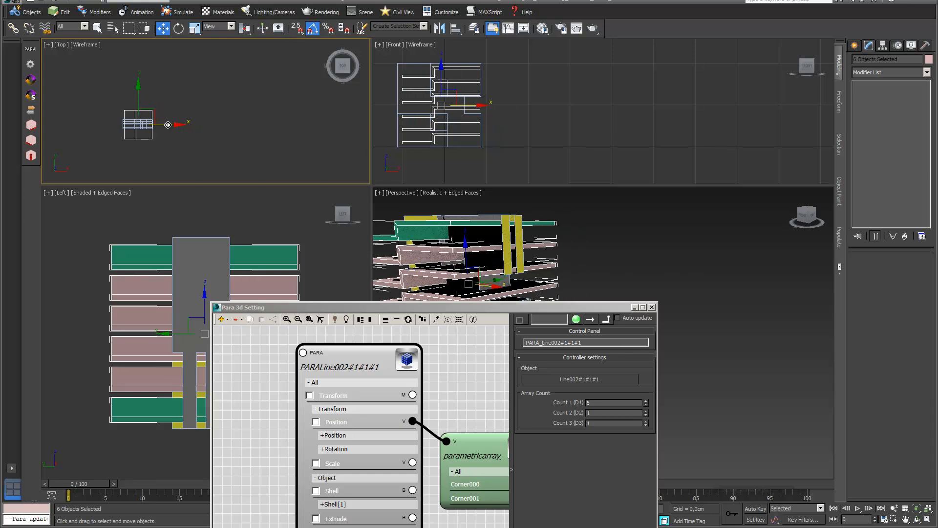
Scale the six slabs along X to about 114% and shift them slightly along negative X to centre them on the block
middle_drag(174, 91, 191, 88)
scroll(191, 88, up, 3)
middle_drag(191, 88, 290, 71)
drag(582, 309, 510, 336)
key(e)
click(163, 29)
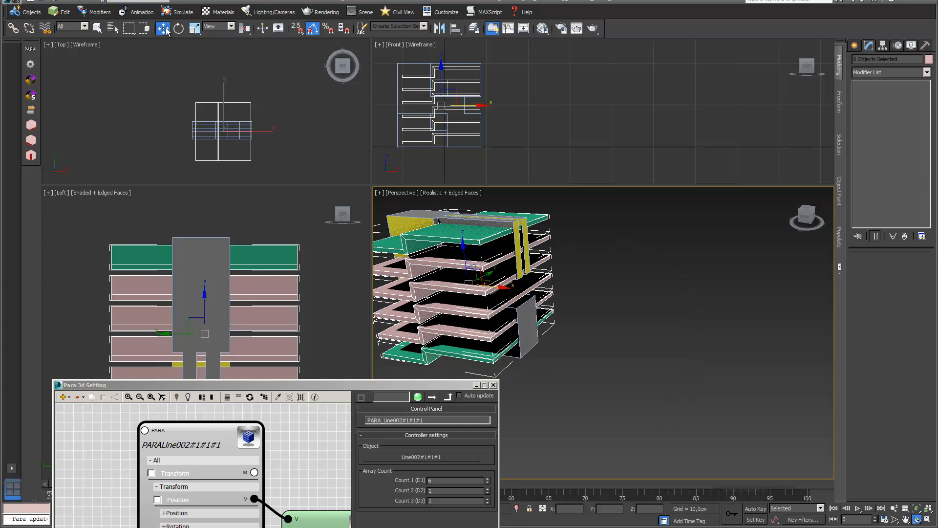
click(194, 29)
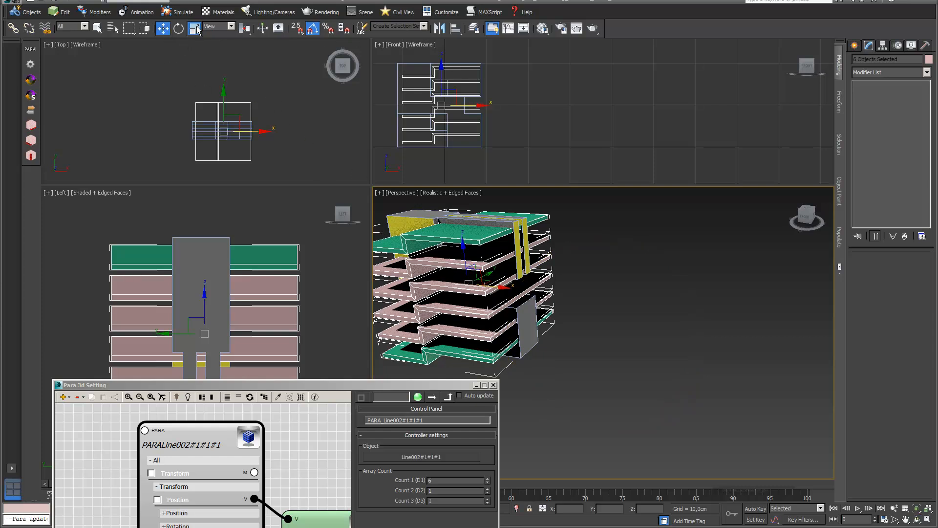
scroll(274, 132, up, 5)
middle_drag(274, 132, 323, 141)
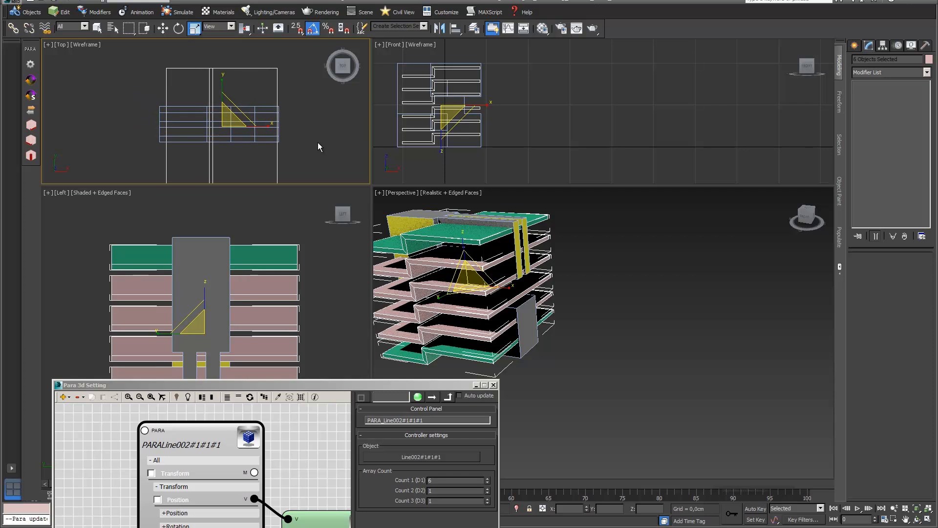
drag(259, 124, 267, 126)
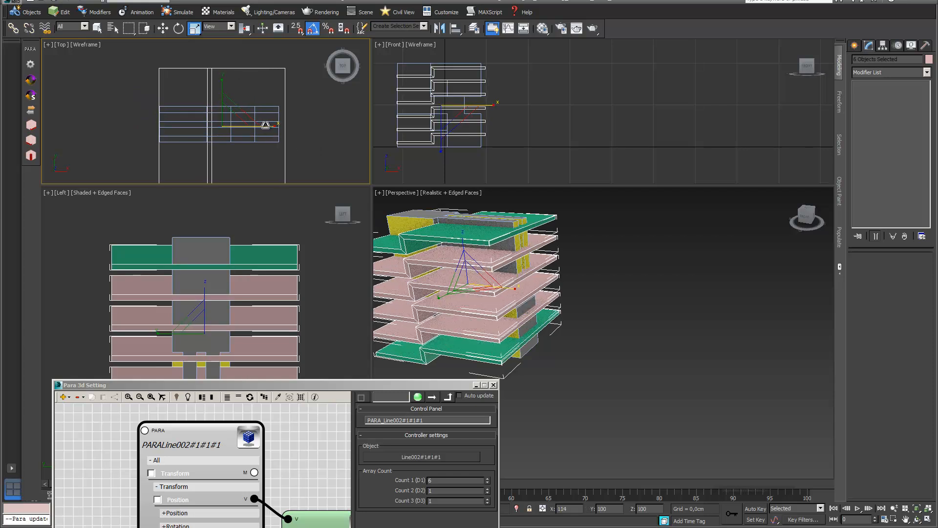
key(w)
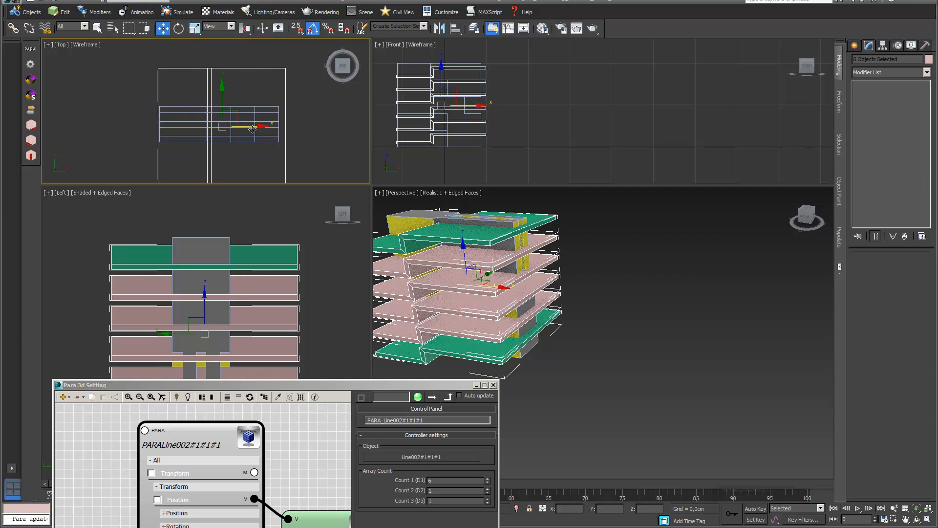
drag(254, 126, 251, 127)
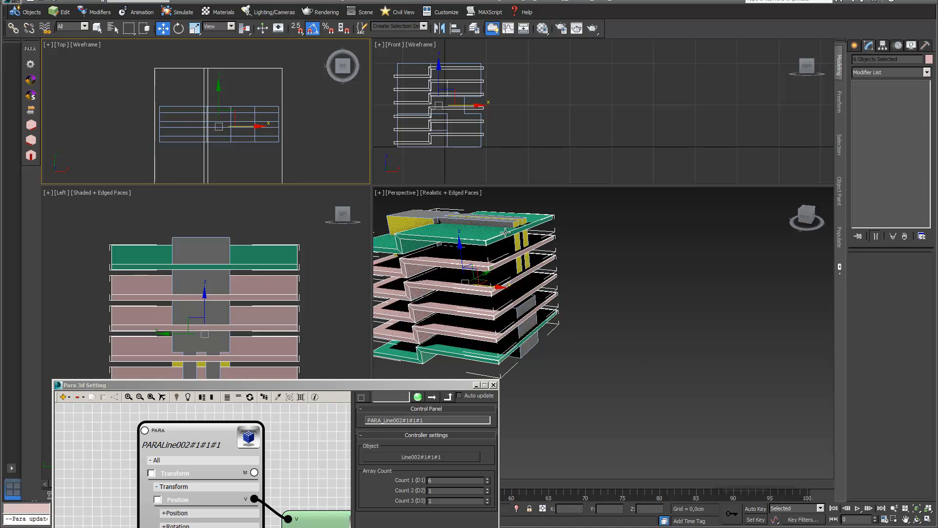
Assign a parametric controller named PARA_DesignObject to the interlocking building block, declining access to its editable mesh vertices
middle_drag(512, 291, 650, 334)
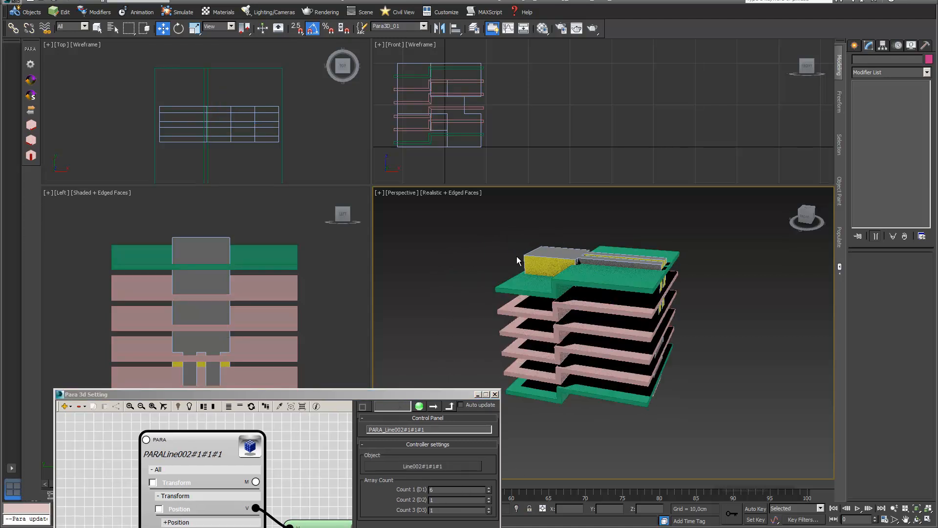
click(541, 259)
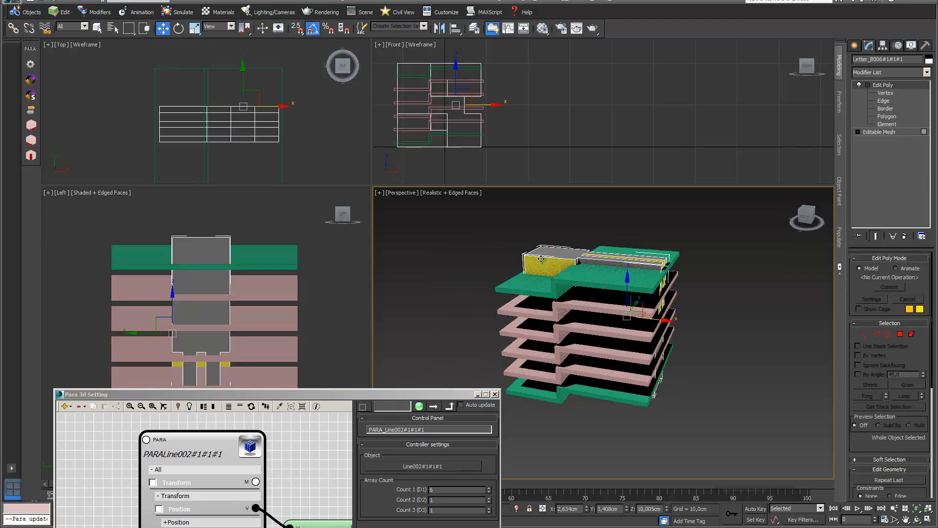
click(29, 50)
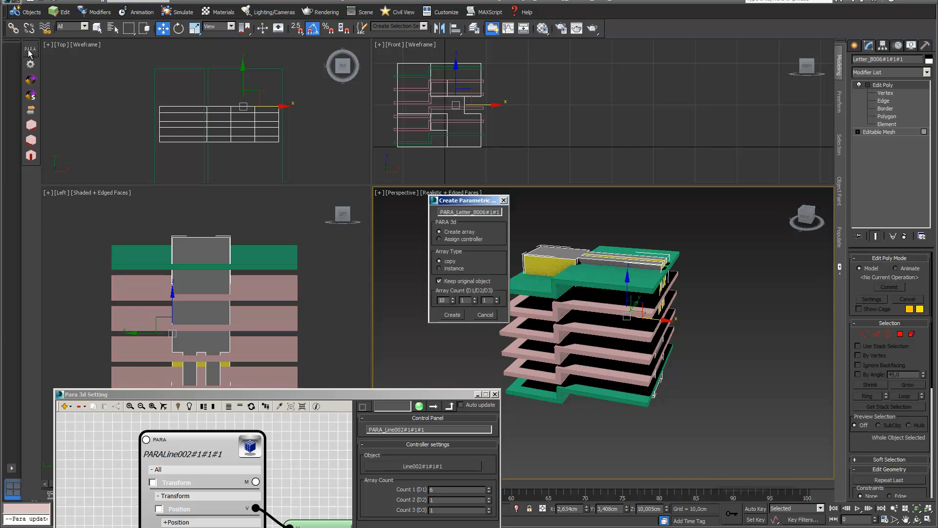
click(439, 239)
drag(456, 213, 574, 219)
text(DesignbObject)
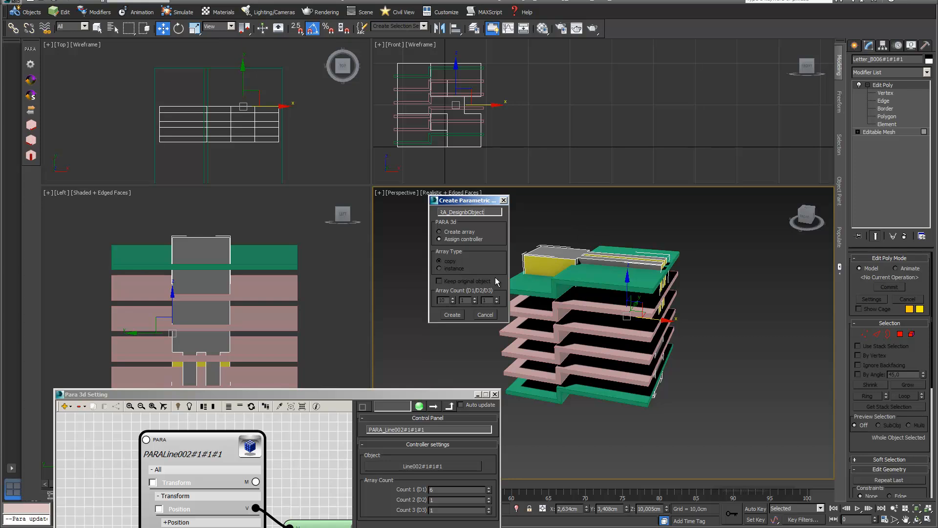
click(468, 213)
key(BackSpace)
click(453, 314)
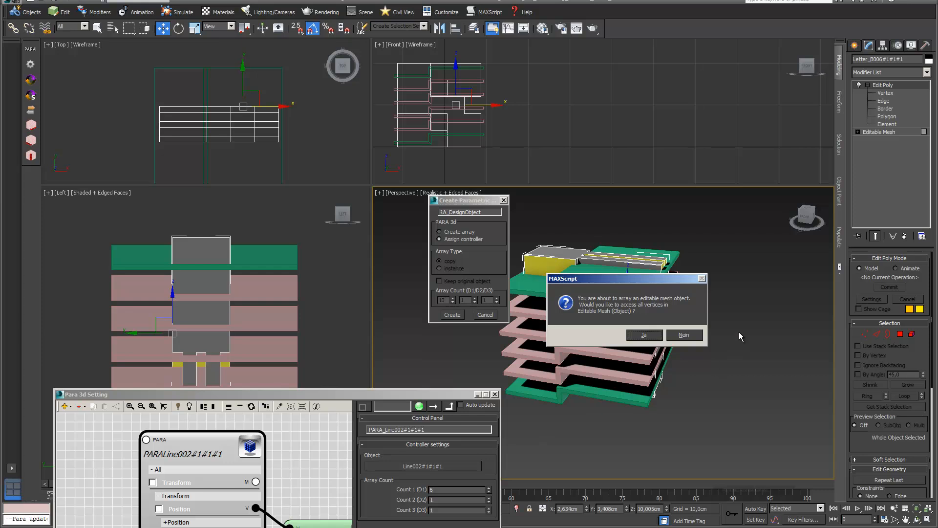
click(684, 335)
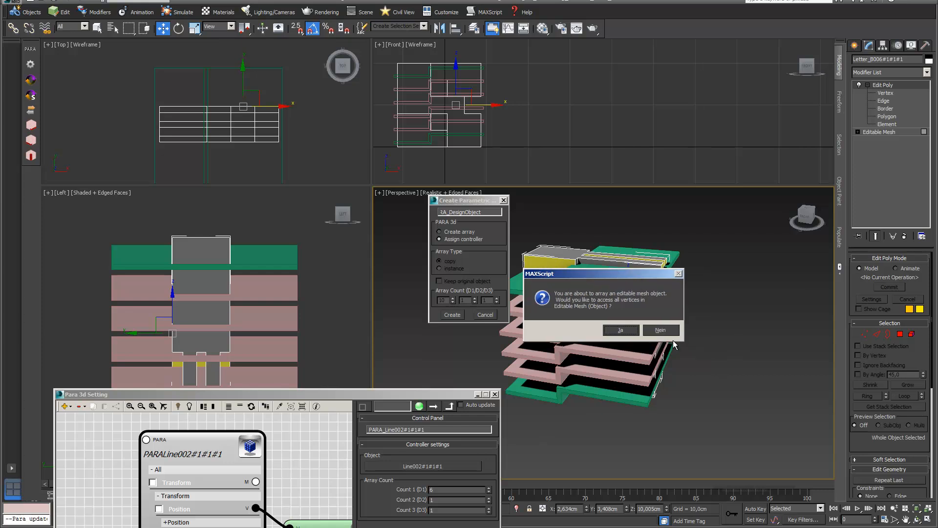
click(664, 334)
Reposition the PARADesignObject node so it stands apart, below and to the left of the slab array's node
click(368, 394)
drag(368, 394, 487, 248)
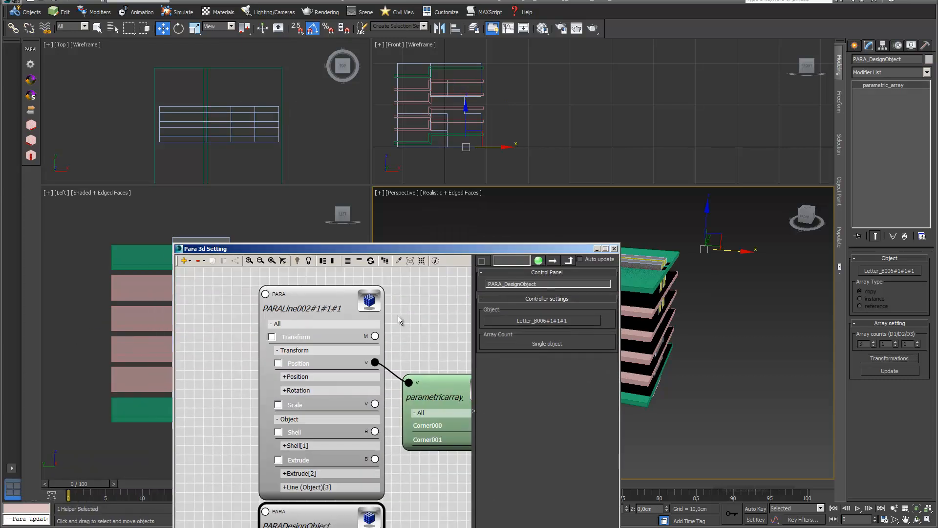
scroll(237, 389, down, 3)
middle_drag(259, 388, 332, 386)
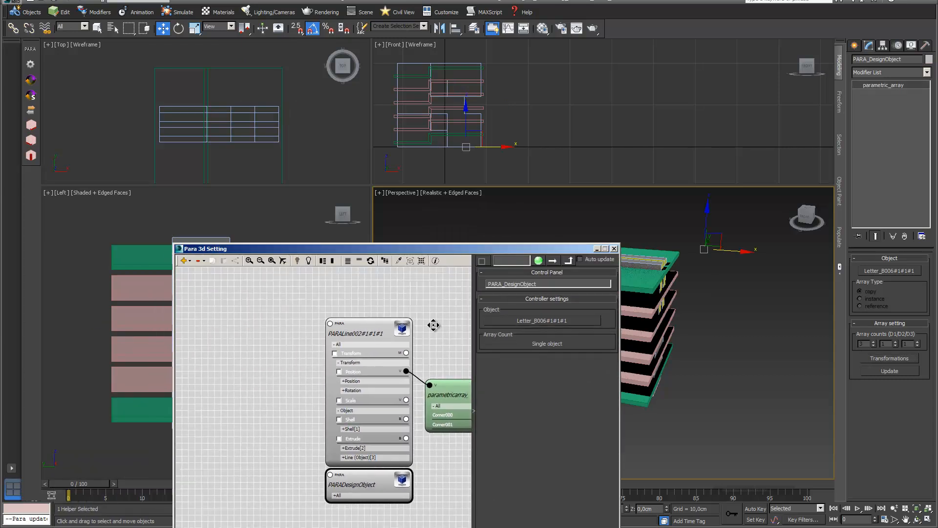
middle_drag(433, 325, 433, 321)
drag(378, 471, 299, 486)
Add a PARA Compound node and place it above and to the left of the slab array's node
click(184, 260)
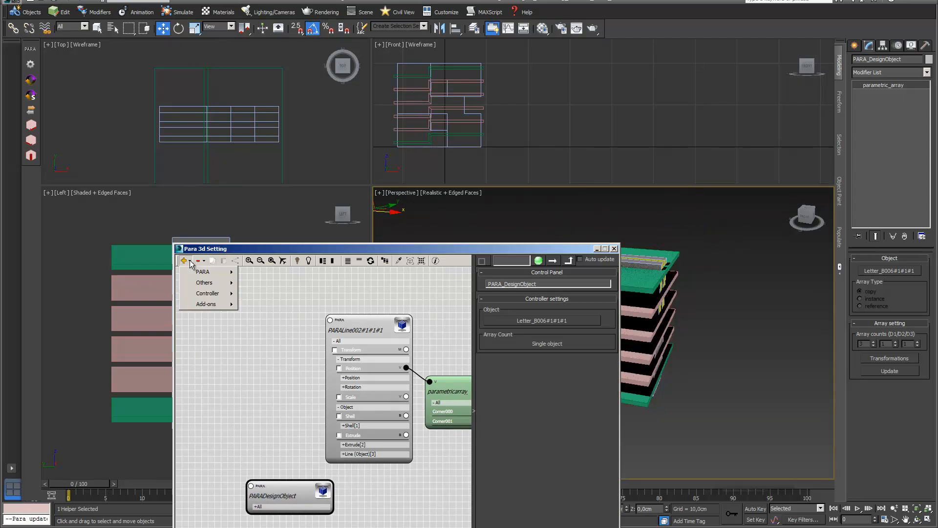
mouse_move(191, 272)
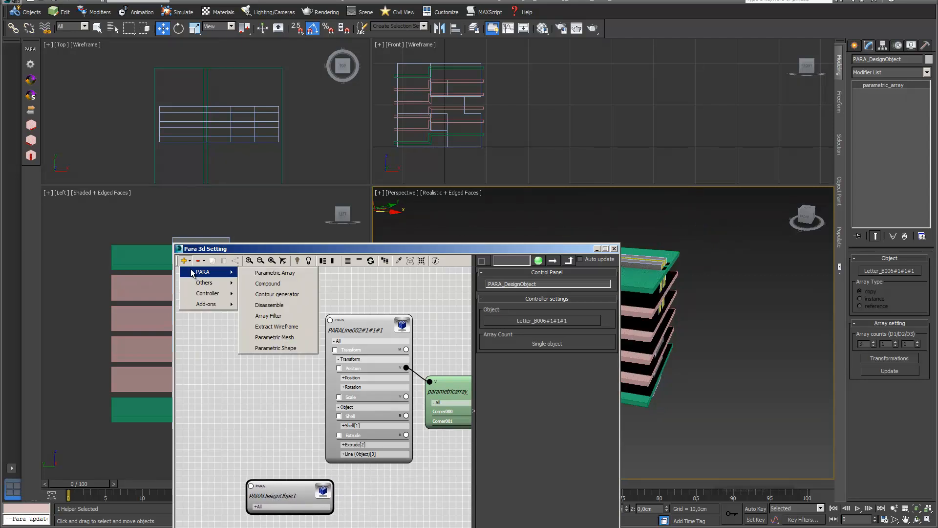
click(276, 284)
drag(289, 523, 236, 297)
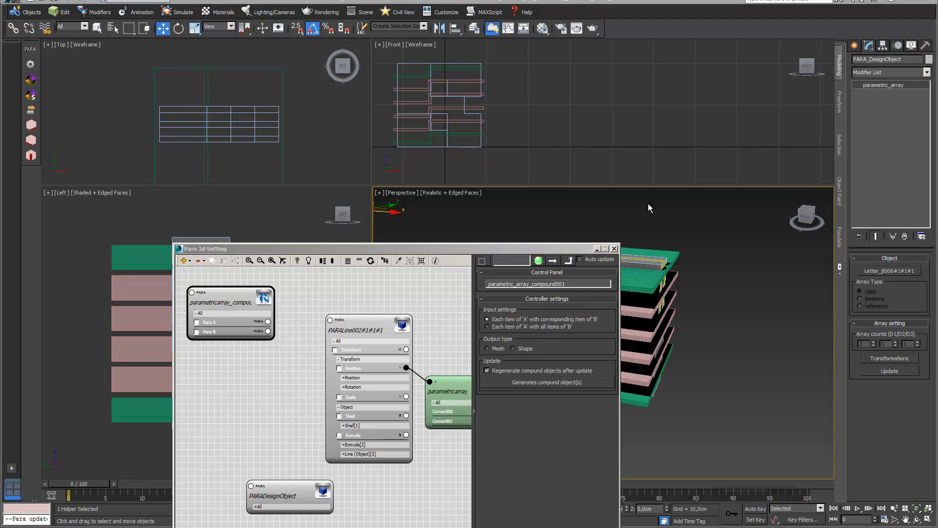
Connect the compound's Para A to the slab array node and its Para B to the PARADesignObject node
drag(571, 249, 458, 132)
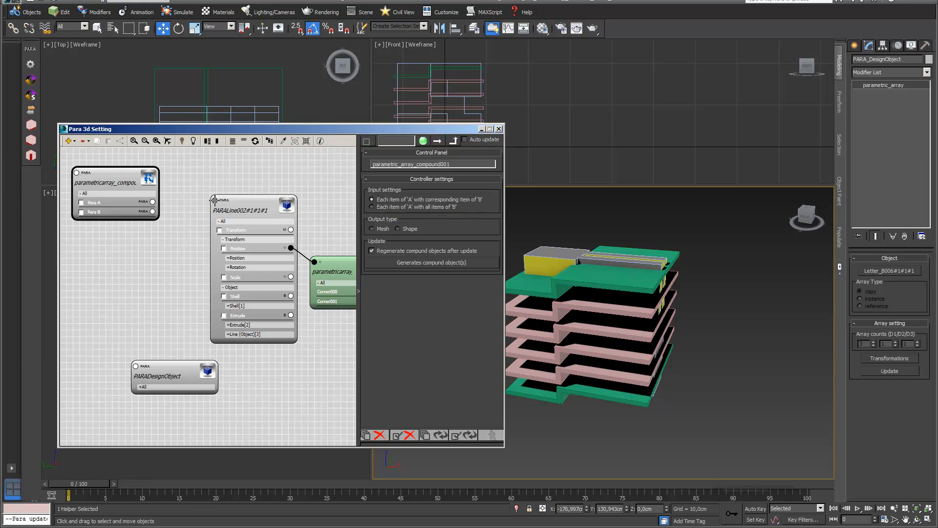
drag(214, 200, 153, 201)
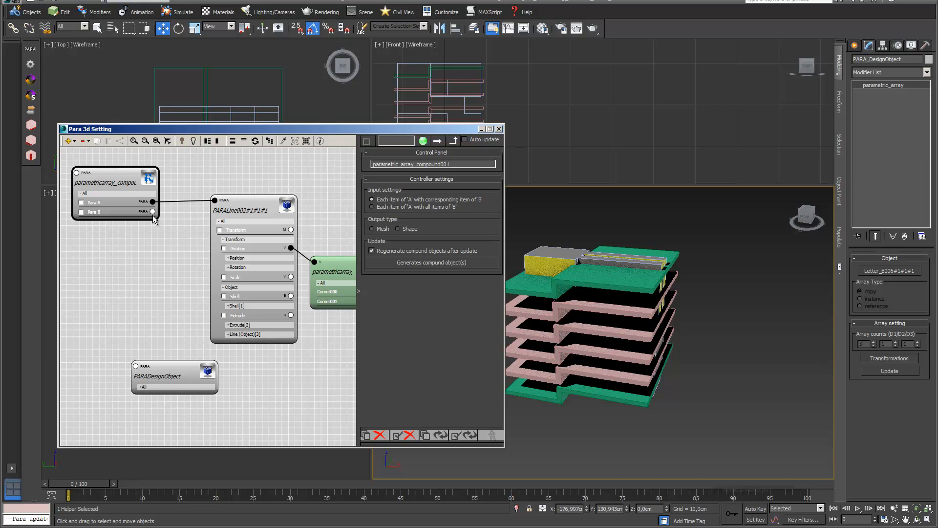
click(152, 211)
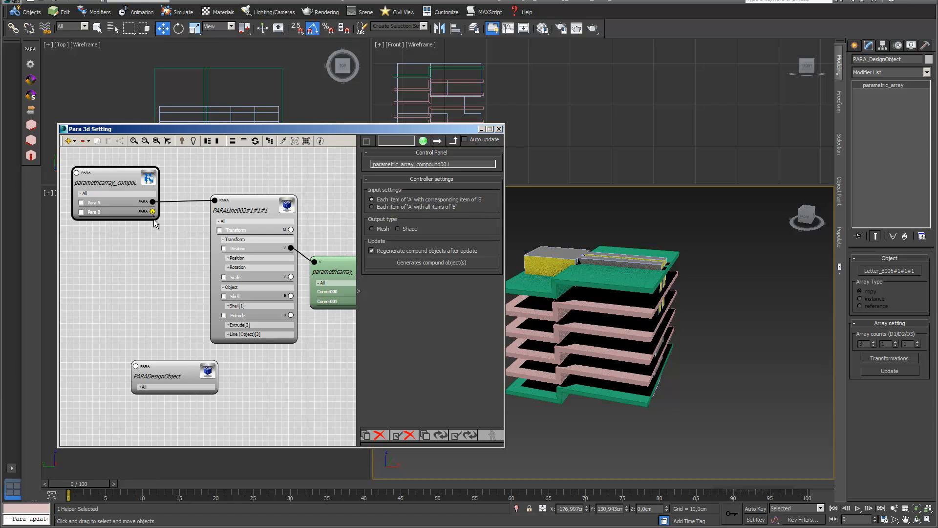
click(135, 365)
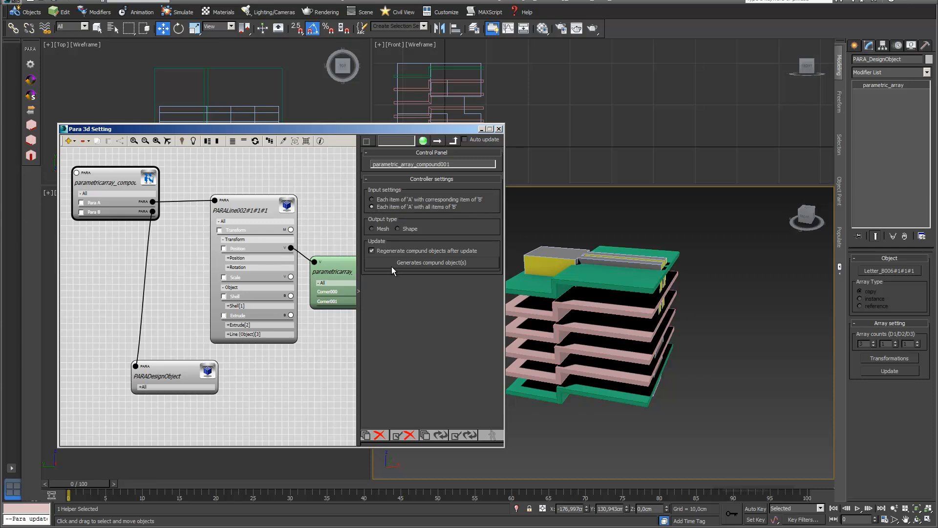
Generate mesh compound objects by intersecting each item of A with all items of B as copies, and select them
click(371, 229)
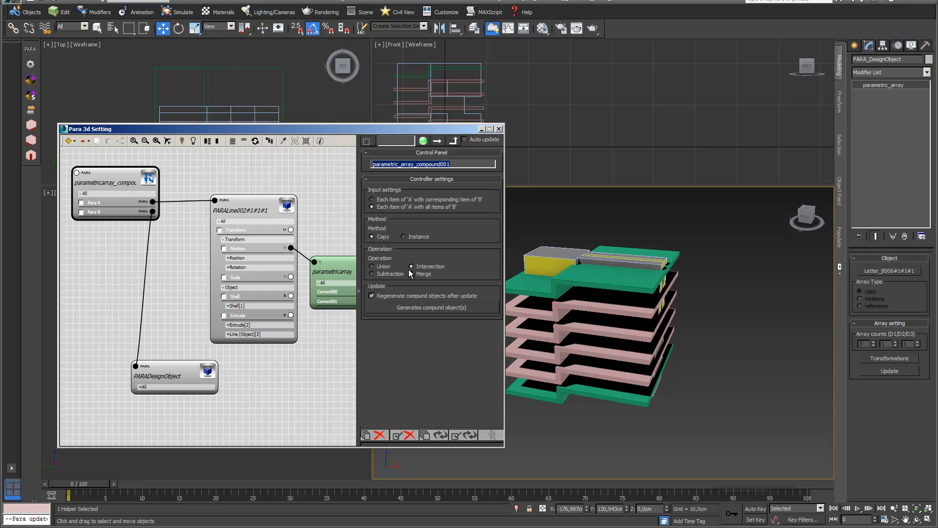
click(432, 307)
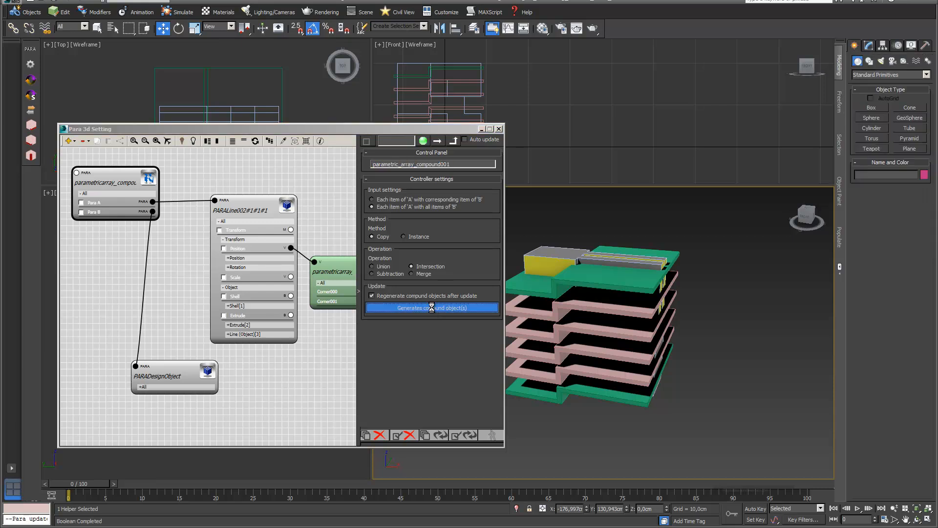
click(306, 141)
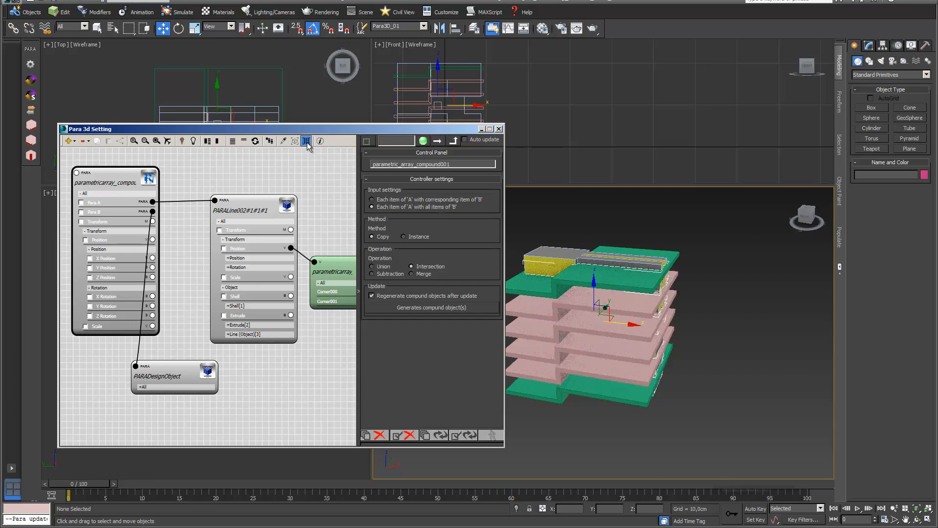
Move the six intersected slabs along X out of the building block and orbit around to inspect them
drag(373, 128, 264, 137)
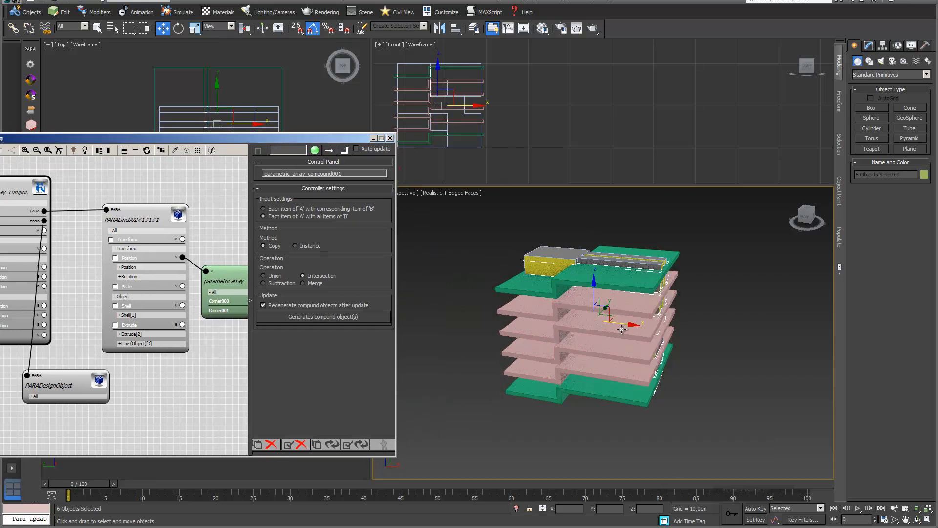
shift+drag(624, 324, 802, 326)
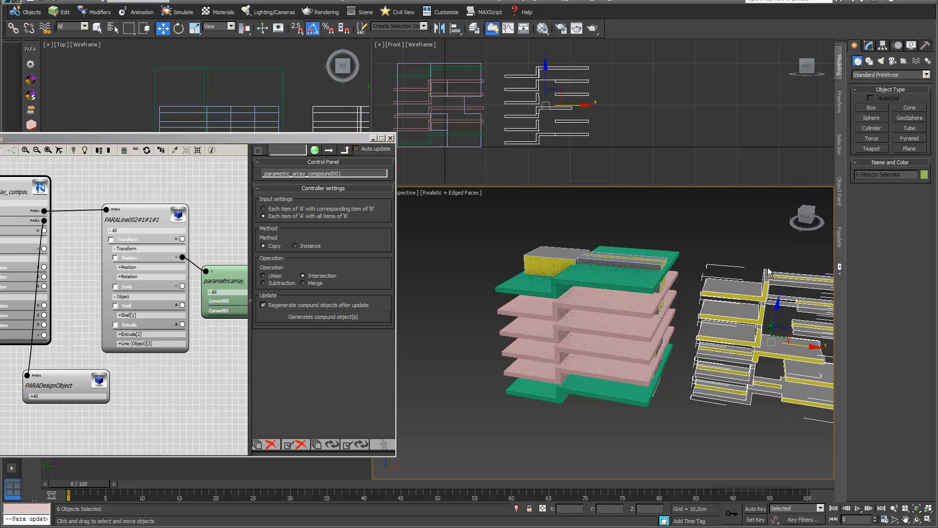
middle_drag(767, 273, 697, 257)
click(916, 519)
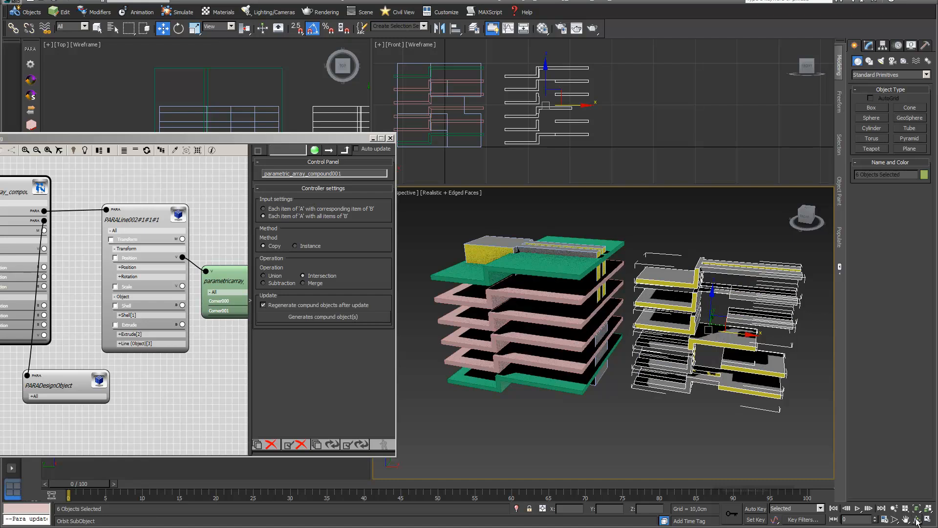
mouse_move(641, 346)
mouse_down()
mouse_move(639, 324)
mouse_move(640, 350)
mouse_up()
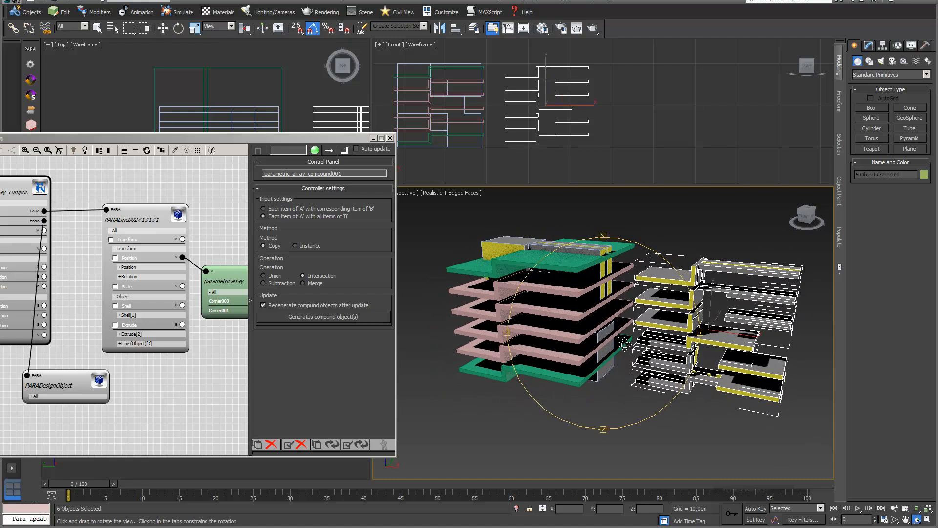
Set the Shell modifier's Outer Amount to 0.2 for all objects of the slab array
drag(181, 138, 279, 152)
middle_drag(164, 290, 204, 280)
scroll(257, 286, down, 1)
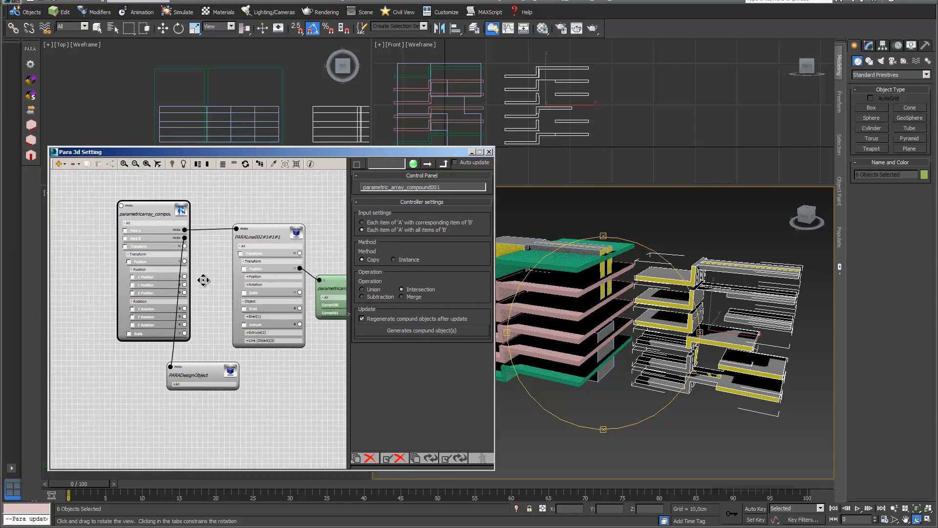
middle_drag(289, 206, 233, 175)
click(198, 285)
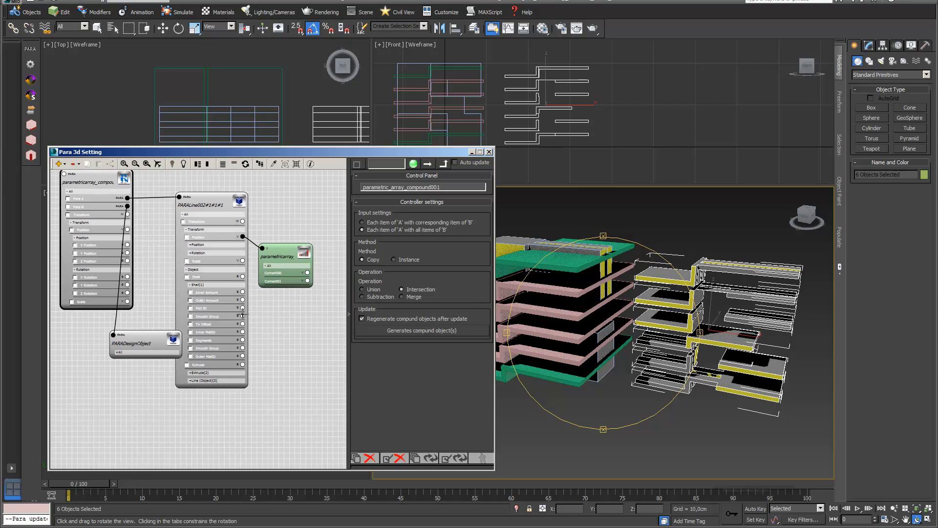
scroll(287, 316, up, 3)
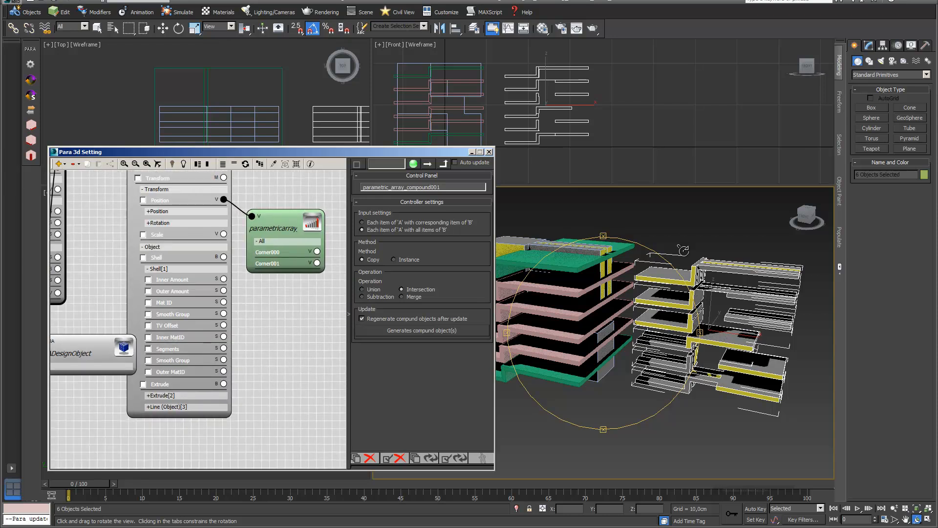
middle_drag(275, 300, 276, 339)
click(158, 318)
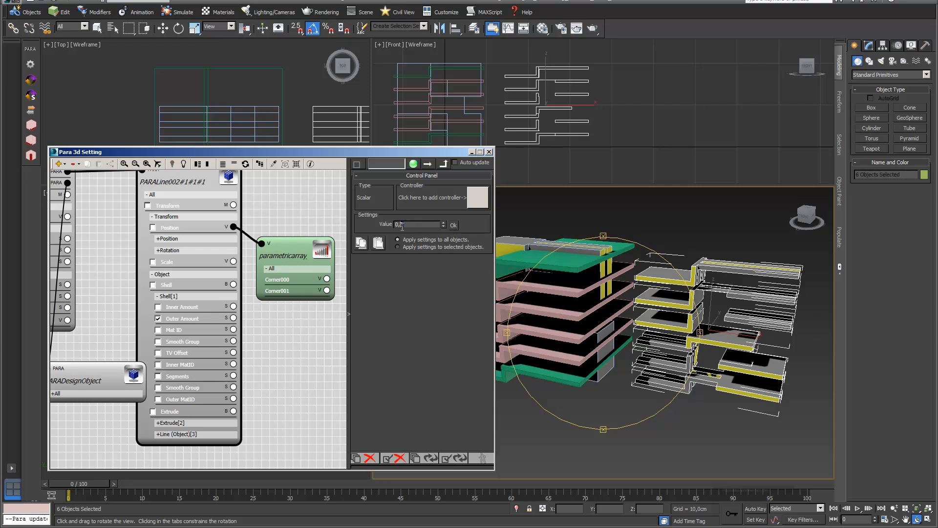
click(454, 225)
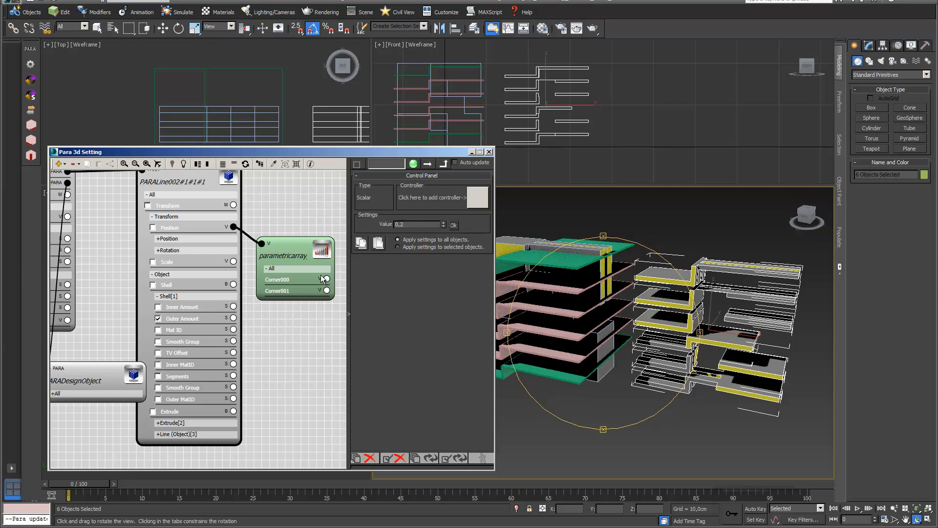
Regenerate the compound objects with the thinner slabs and move them along X beside the building block
middle_drag(277, 214, 309, 268)
scroll(309, 268, down, 1)
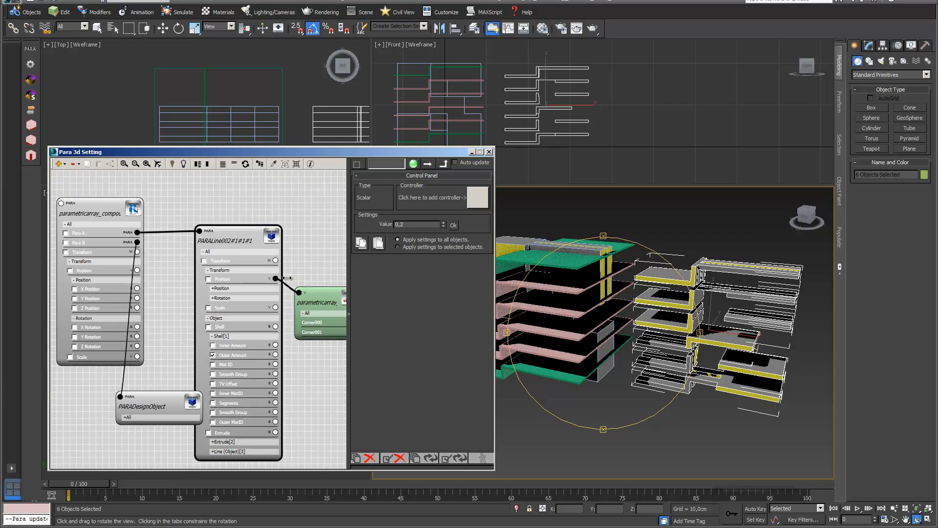
click(89, 201)
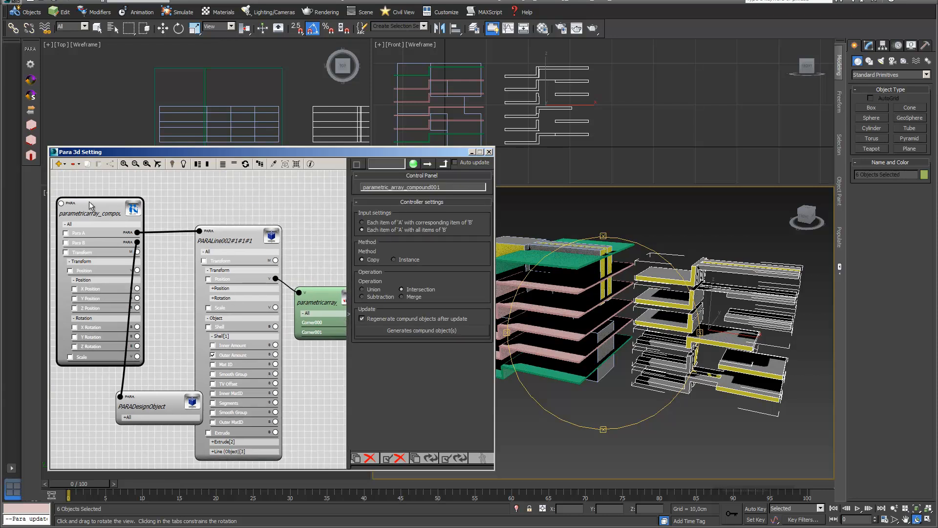
click(450, 332)
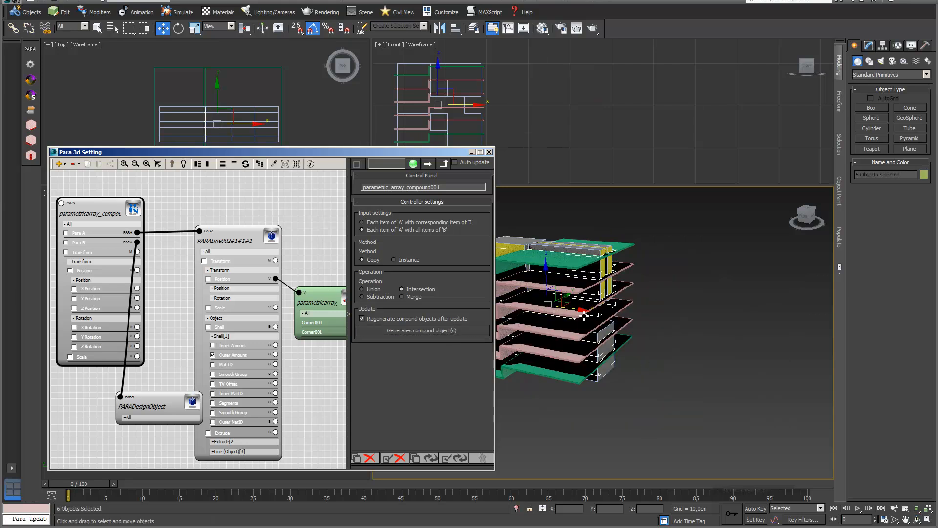
shift+drag(573, 308, 764, 290)
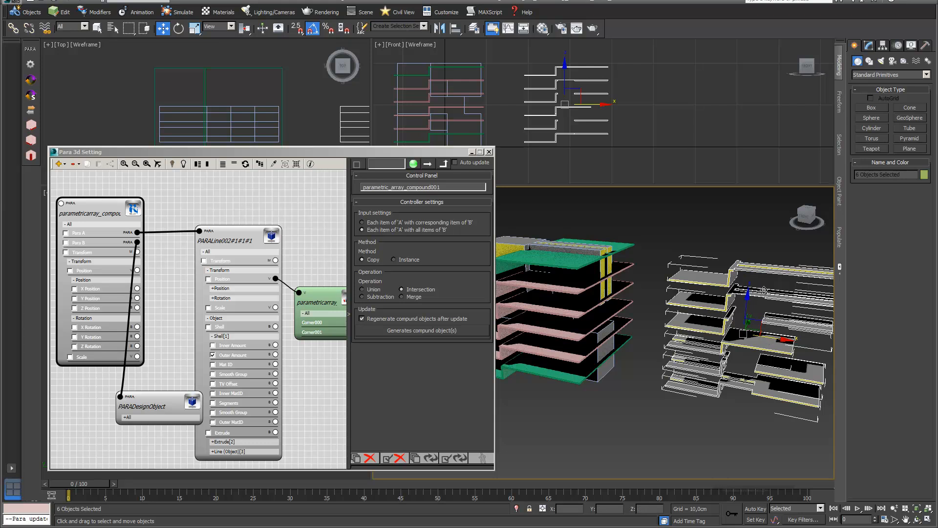
key(z)
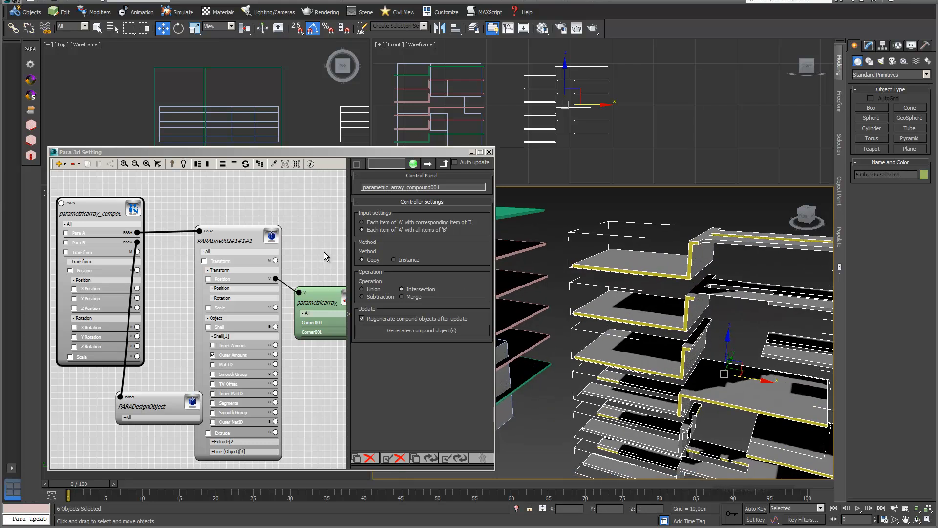
Activate the X Rotation and Y Rotation parameters of the PARALine002#1#1#1 slab node and deactivate its Outer Amount parameter
middle_drag(311, 261, 263, 216)
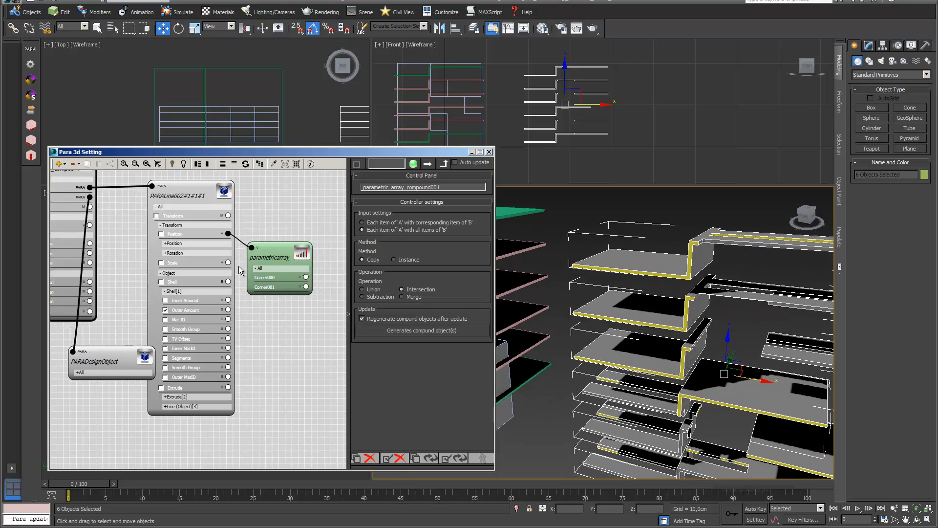
click(179, 254)
middle_drag(277, 324, 236, 345)
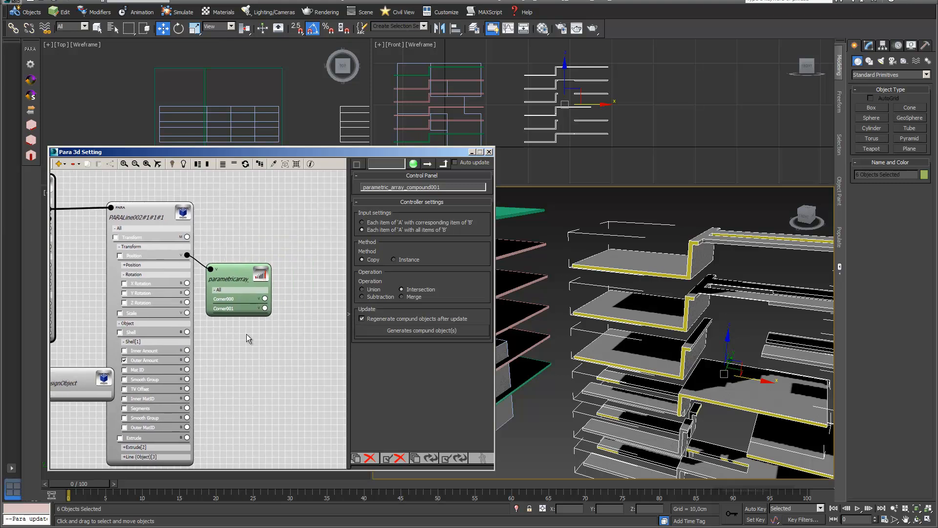
drag(235, 270, 239, 266)
click(124, 284)
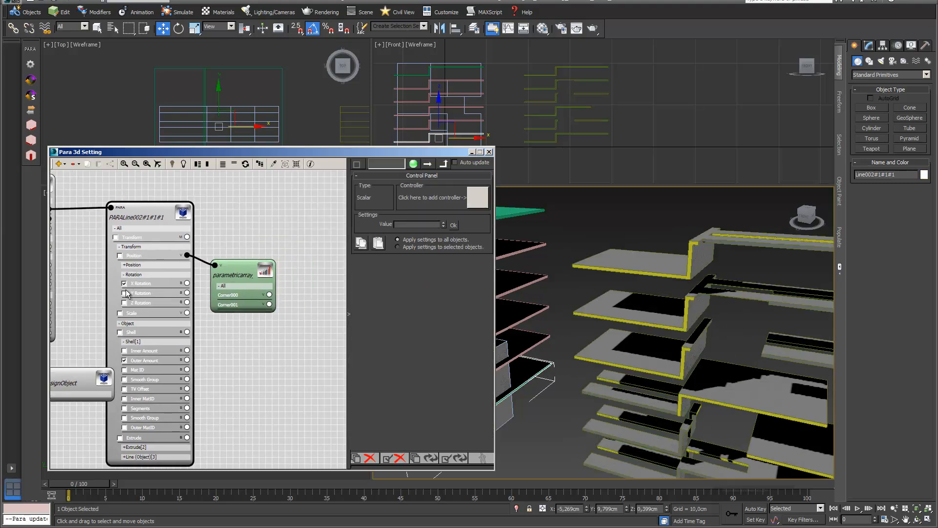
drag(187, 283, 224, 341)
click(369, 347)
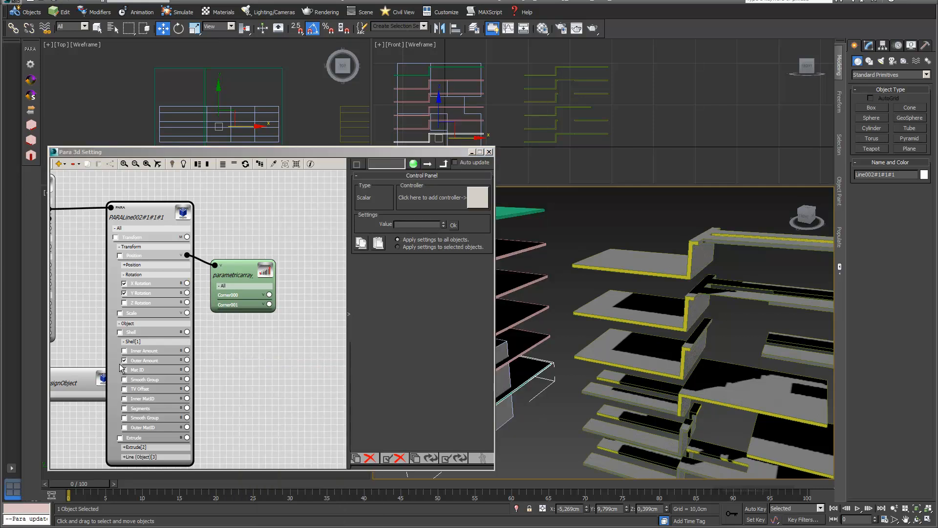
click(124, 360)
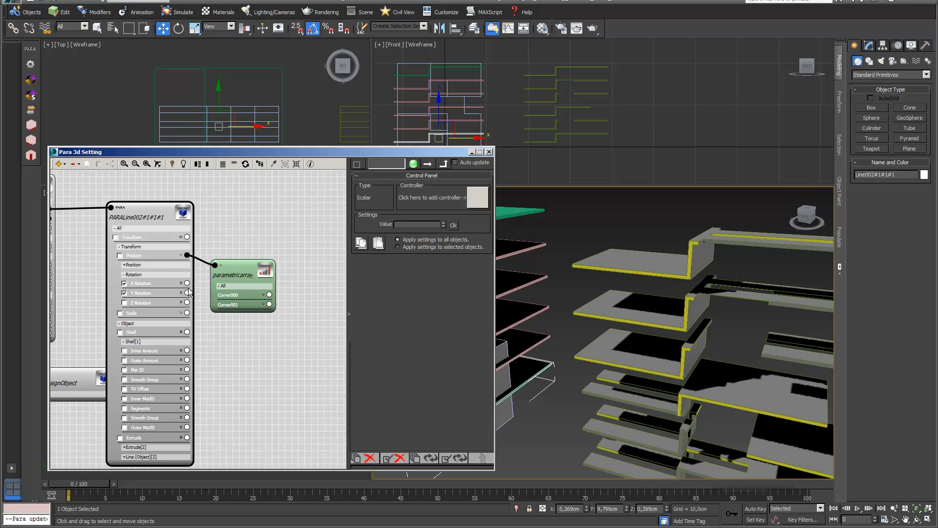
Assign one instanced Random Controller to the slab node's X Rotation and Y Rotation
drag(188, 293, 242, 345)
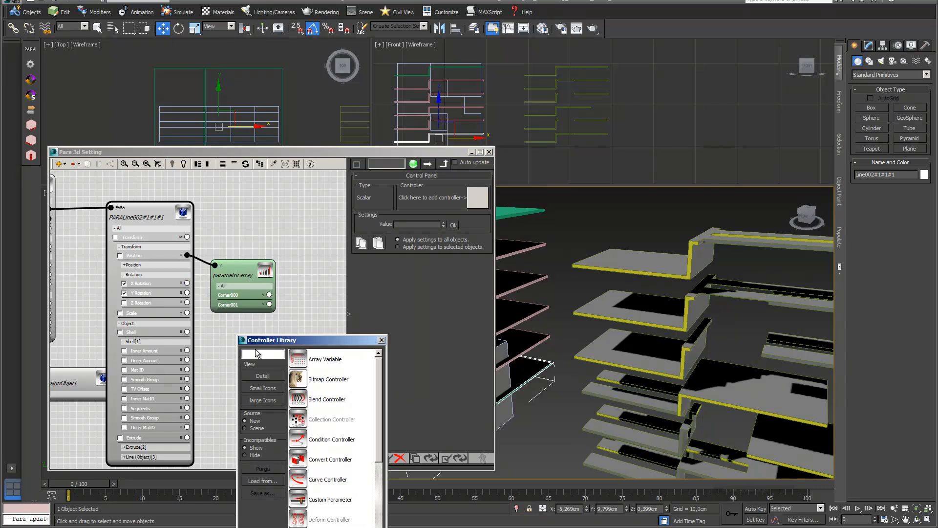
text(rand)
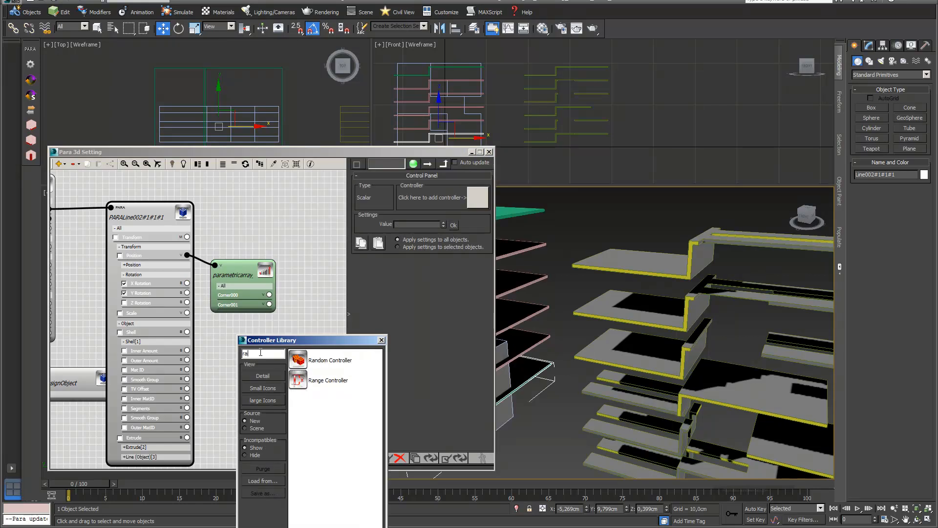
double_click(297, 361)
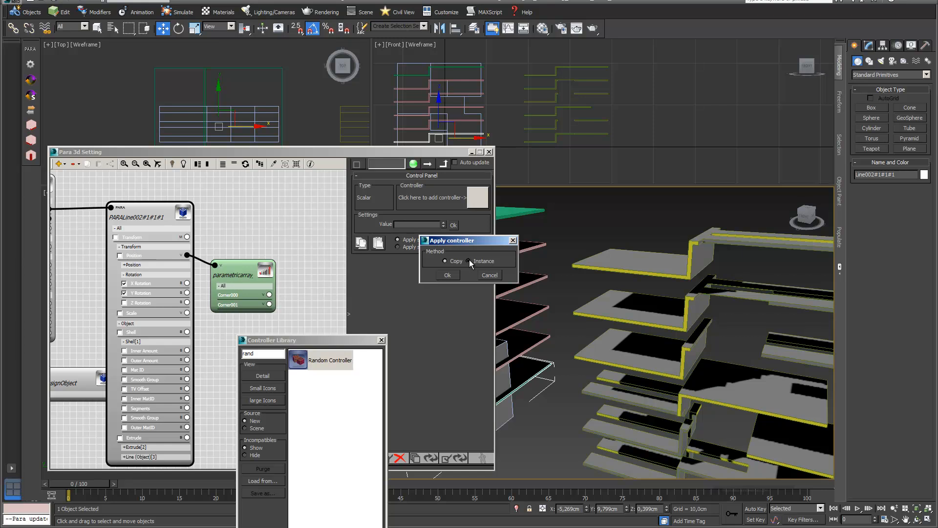
click(447, 275)
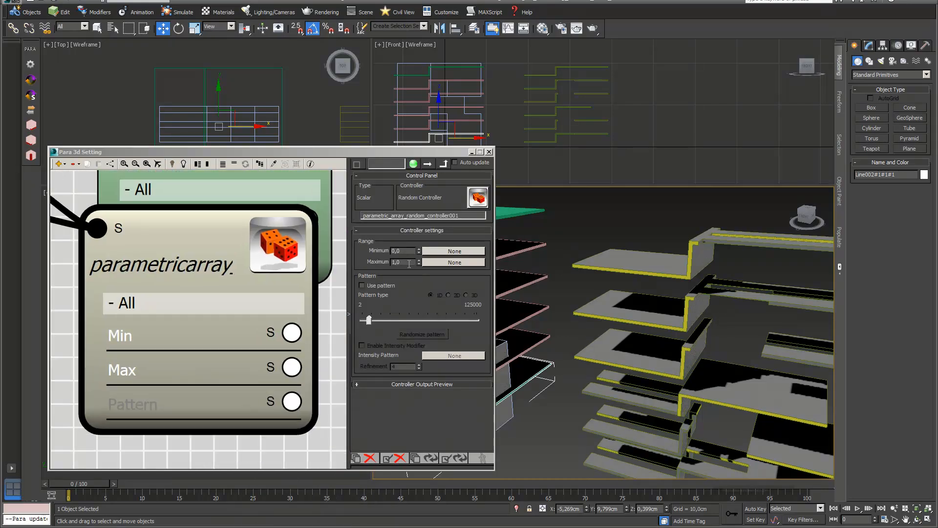
Set the random controller's Maximum to 90 and update the array to rotate the slabs randomly
text(90)
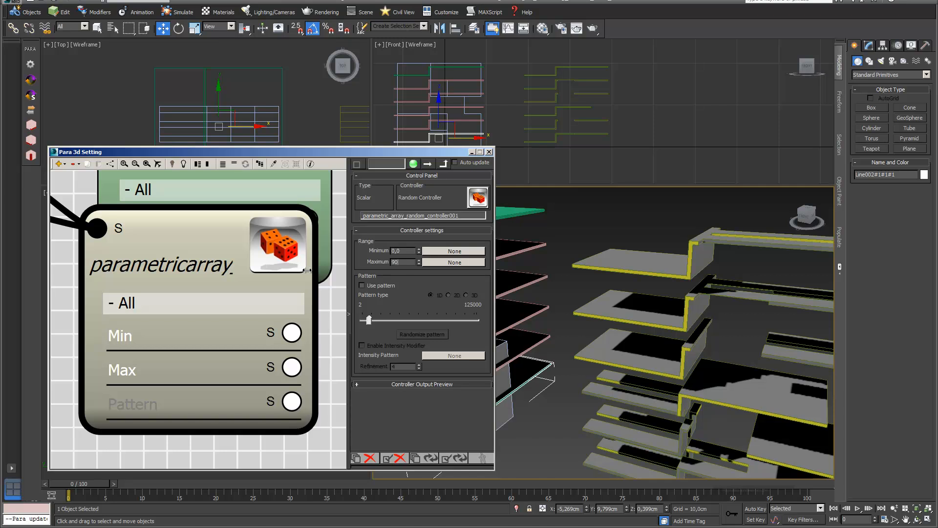
key(Return)
click(451, 459)
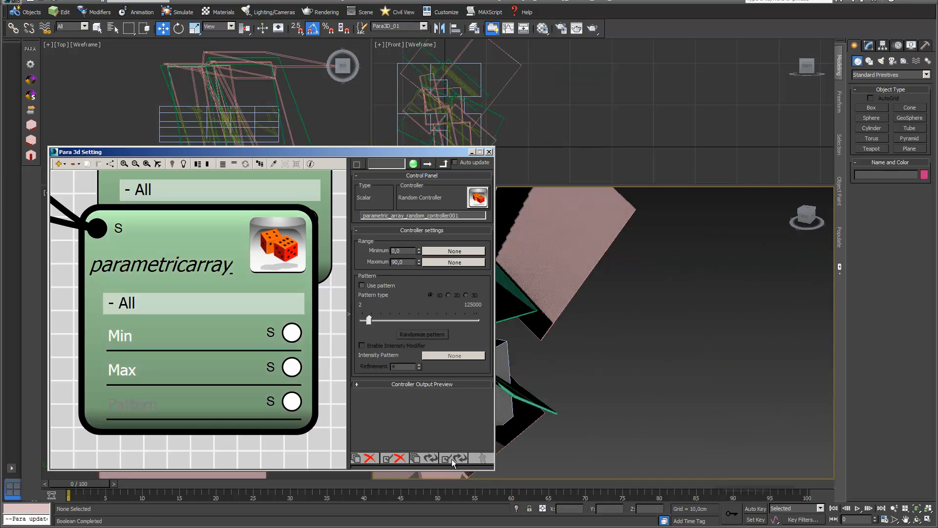
drag(434, 163, 417, 272)
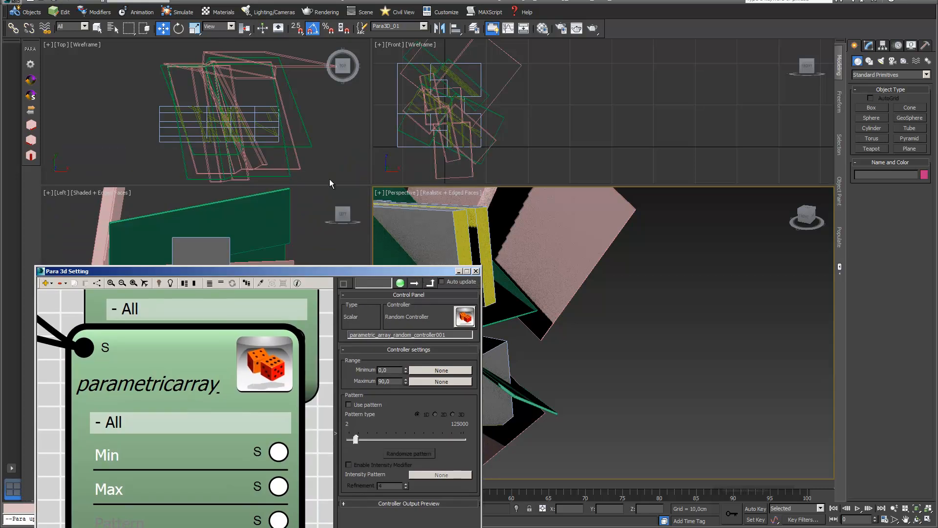
scroll(583, 297, down, 2)
middle_drag(583, 297, 774, 304)
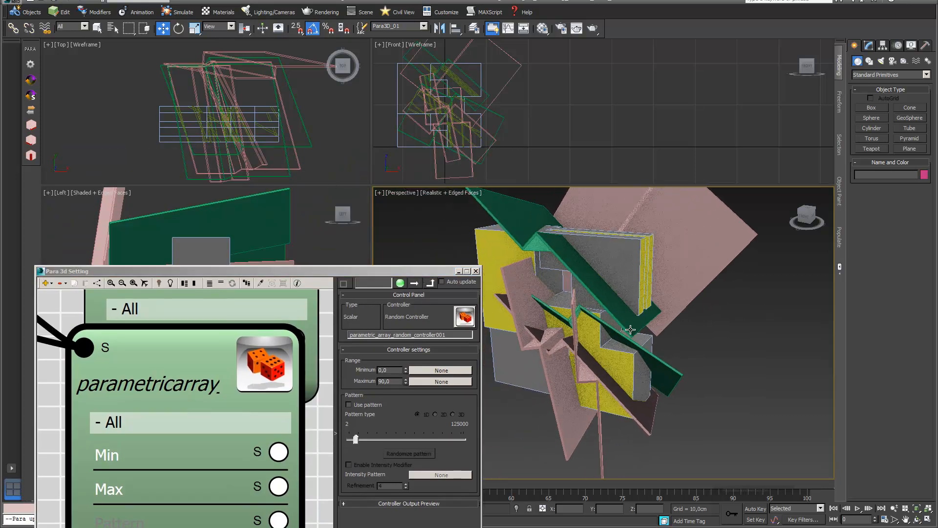
Regenerate the compound objects from the rotated slabs, select them and move them along X away from the building block
drag(395, 273, 548, 206)
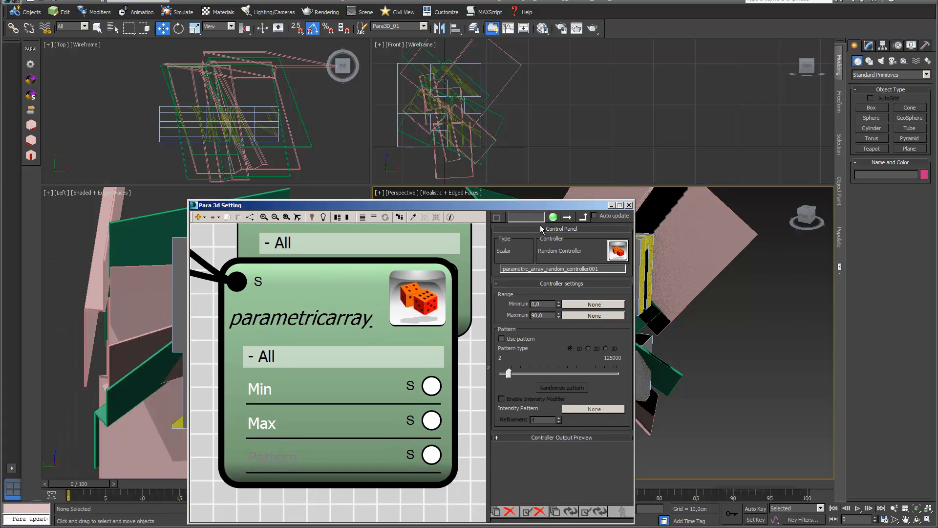
middle_drag(217, 247, 346, 336)
scroll(345, 332, down, 5)
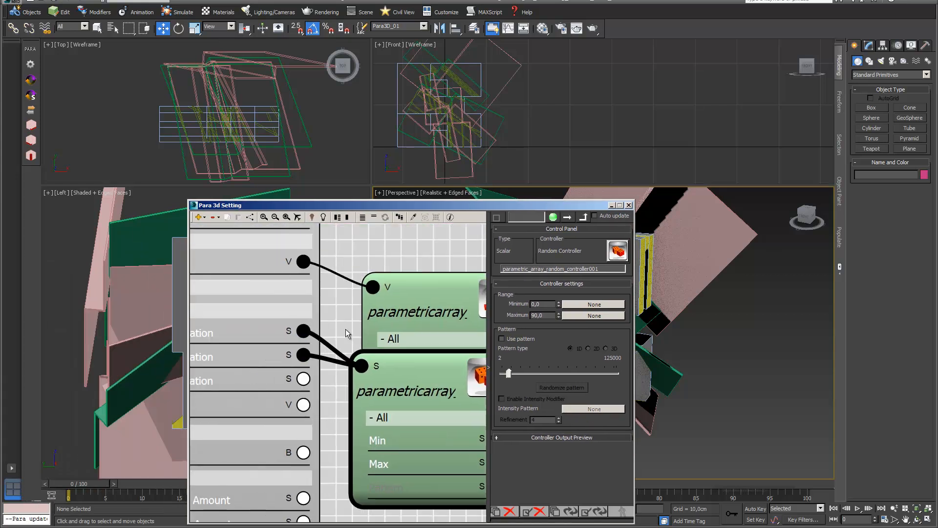
scroll(373, 279, down, 3)
scroll(337, 259, down, 1)
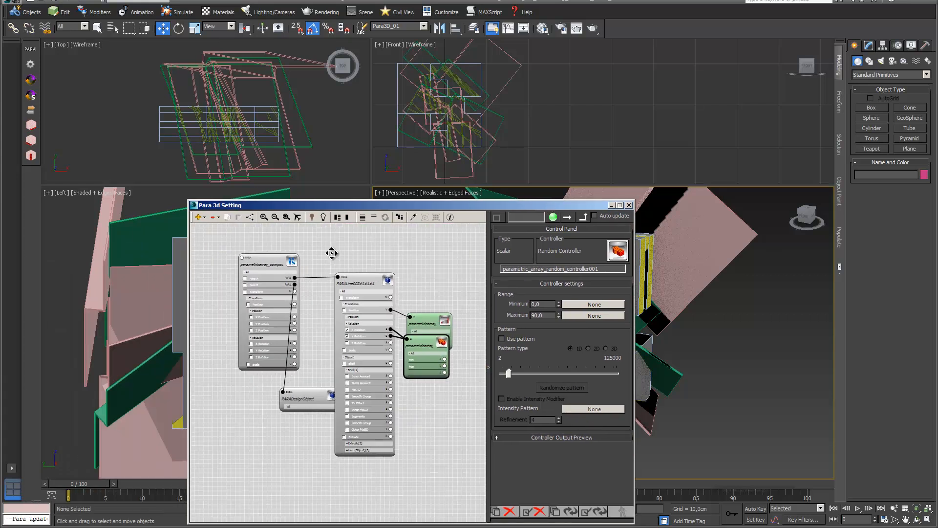
drag(282, 265, 253, 251)
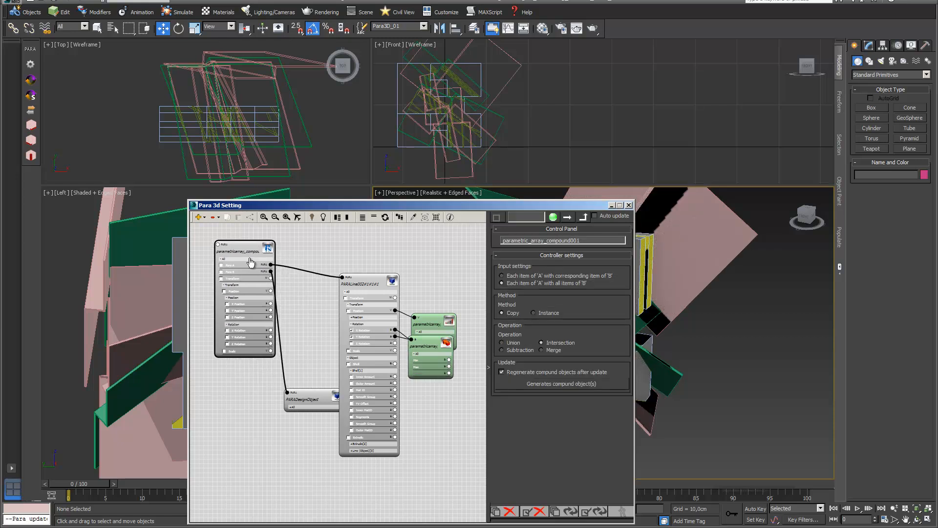
click(561, 384)
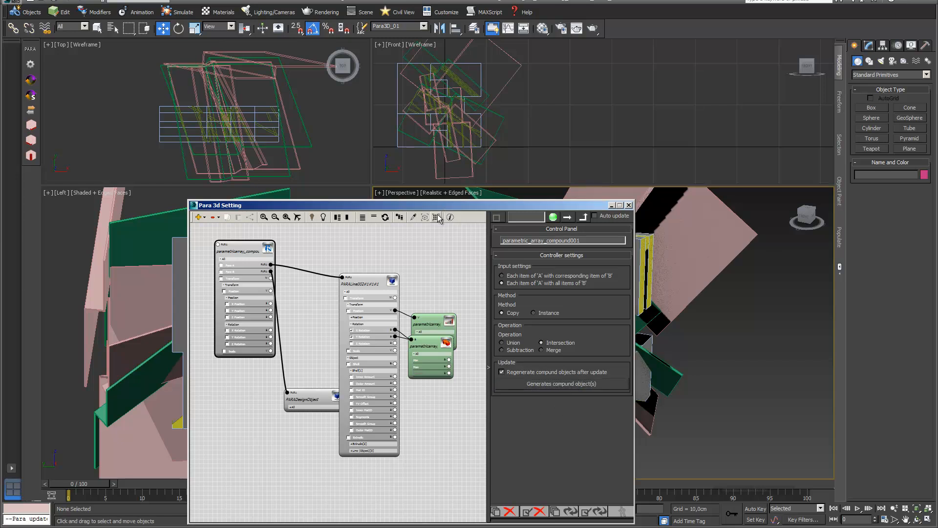
drag(513, 204, 367, 201)
drag(582, 315, 772, 331)
Examine the intersected rotated slabs in the Perspective viewport from several angles, in both shaded and wireframe display
scroll(752, 335, up, 5)
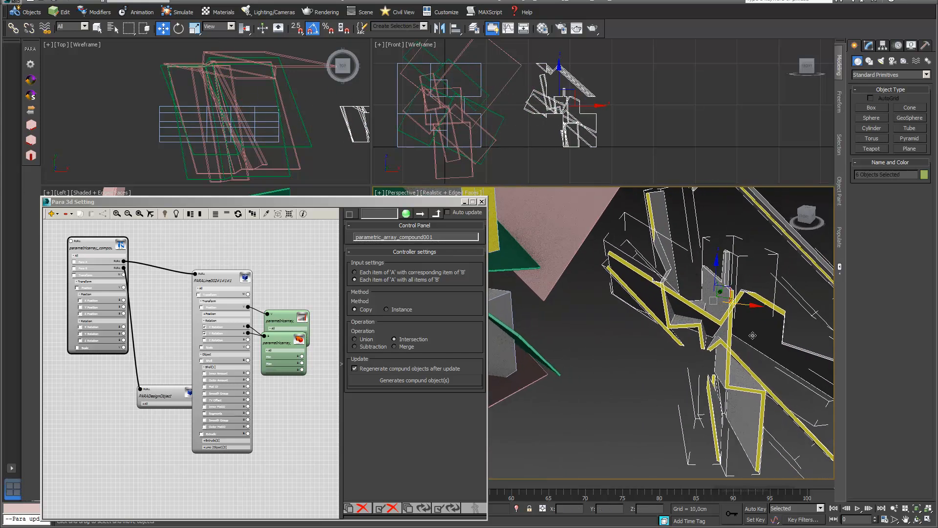
scroll(753, 335, down, 3)
middle_drag(753, 335, 723, 341)
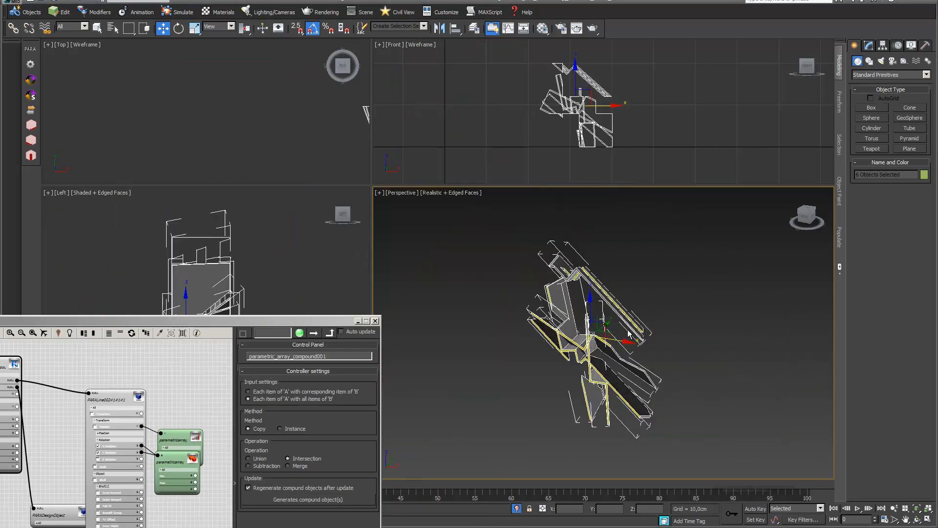
scroll(629, 334, up, 3)
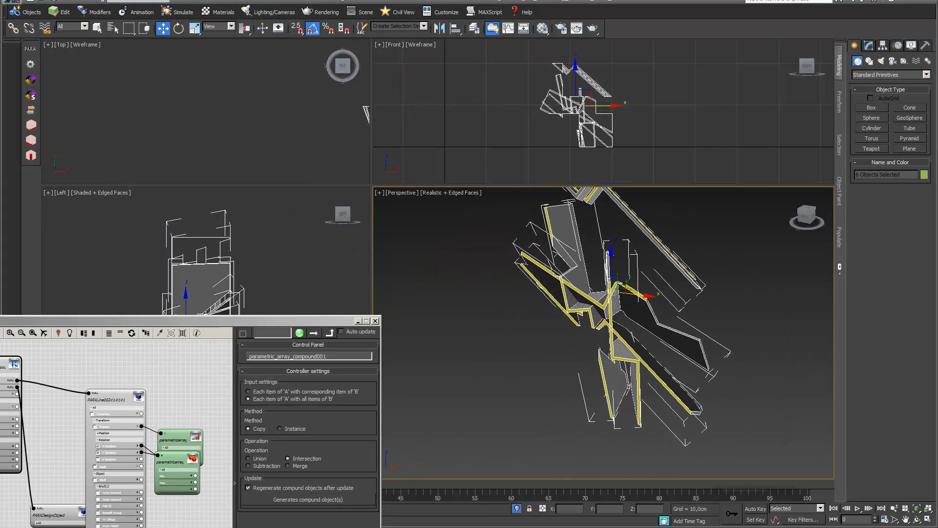
click(917, 519)
drag(602, 342, 590, 361)
key(F3)
scroll(614, 319, up, 3)
middle_drag(614, 318, 606, 364)
scroll(606, 367, down, 3)
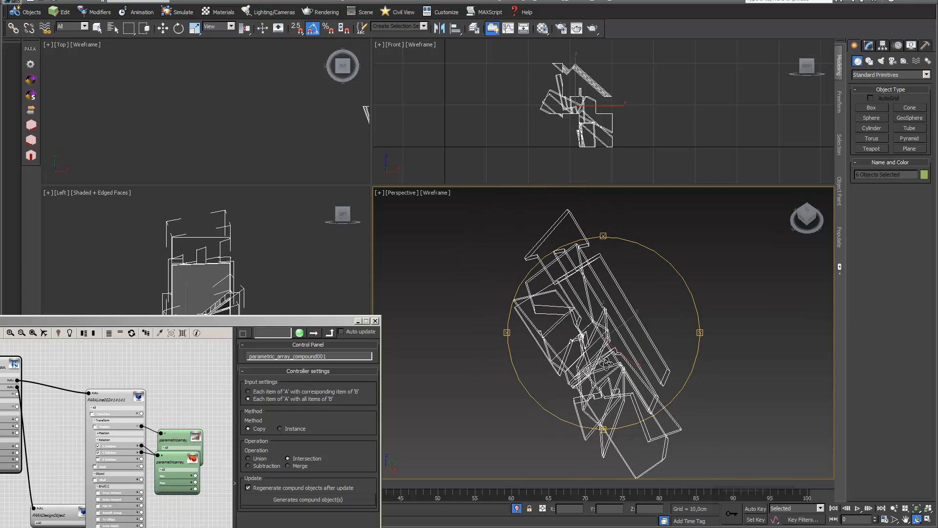
scroll(627, 288, up, 3)
drag(595, 339, 546, 342)
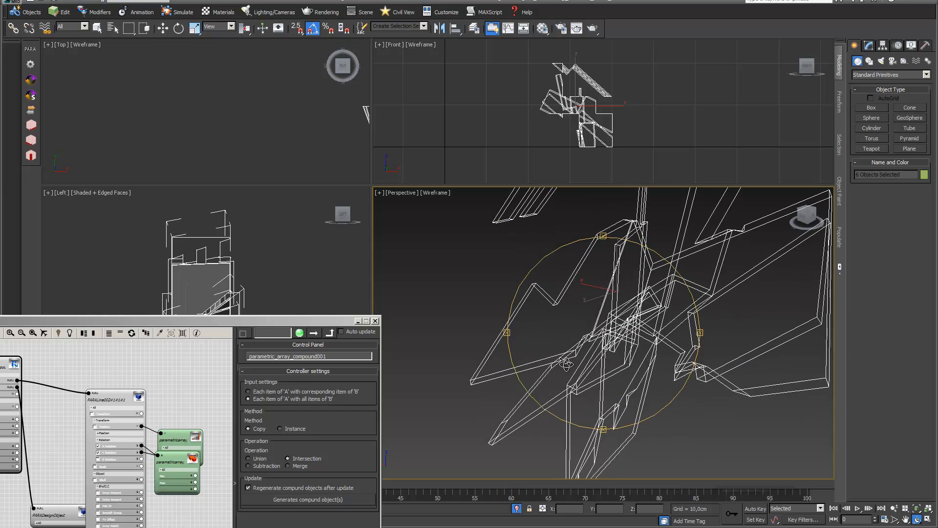
Add a Snap shot add-on node to the Para 3d graph and place it above the compound node
drag(316, 326, 508, 169)
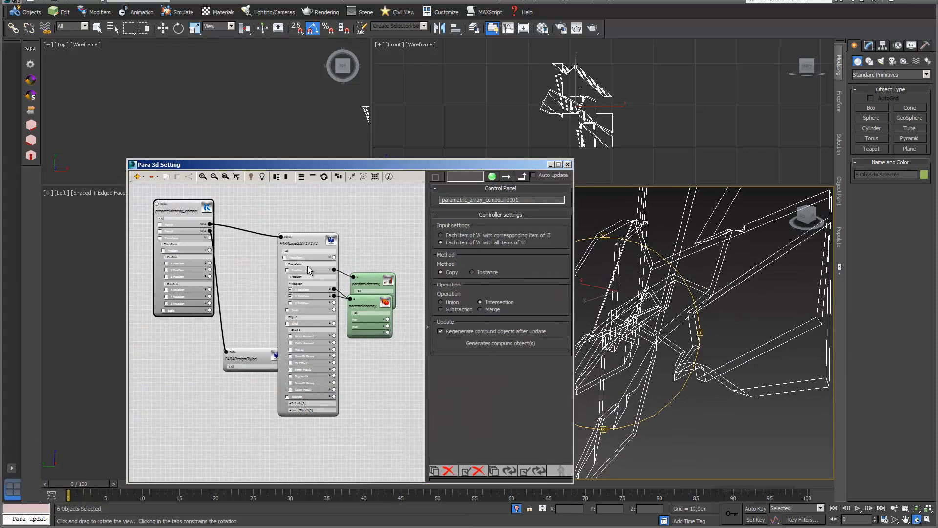
middle_drag(252, 268, 256, 314)
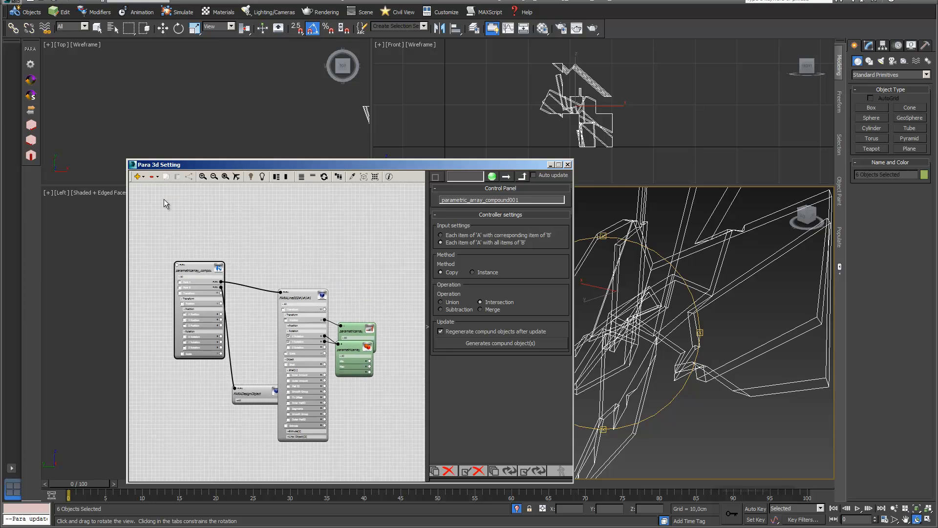
click(142, 179)
mouse_move(144, 186)
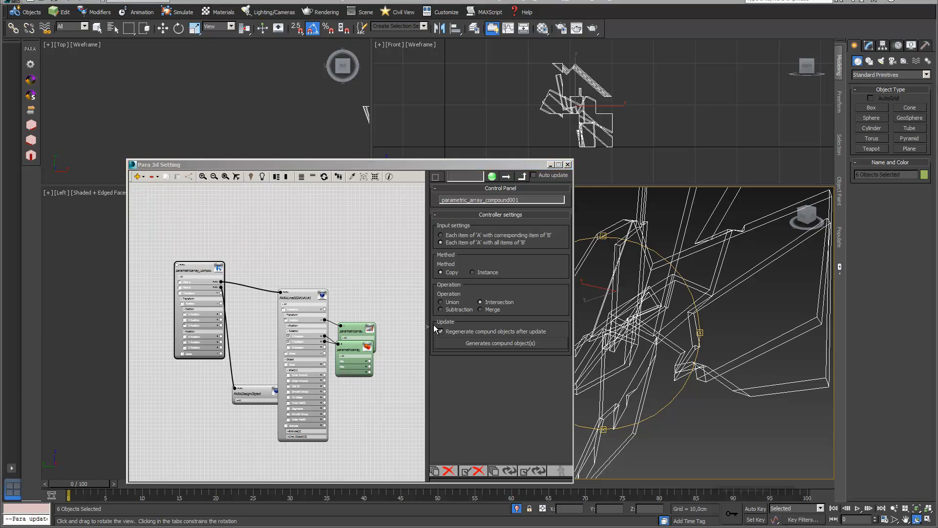
click(140, 177)
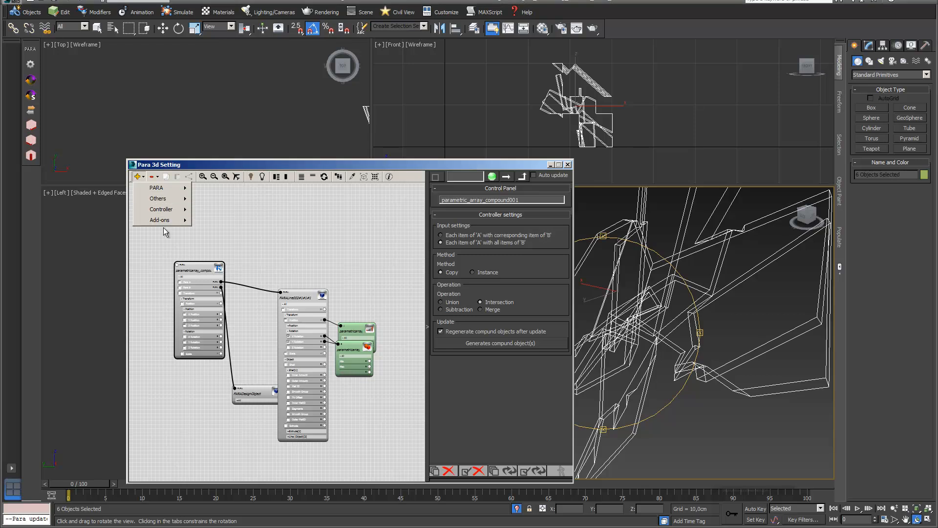
mouse_move(163, 221)
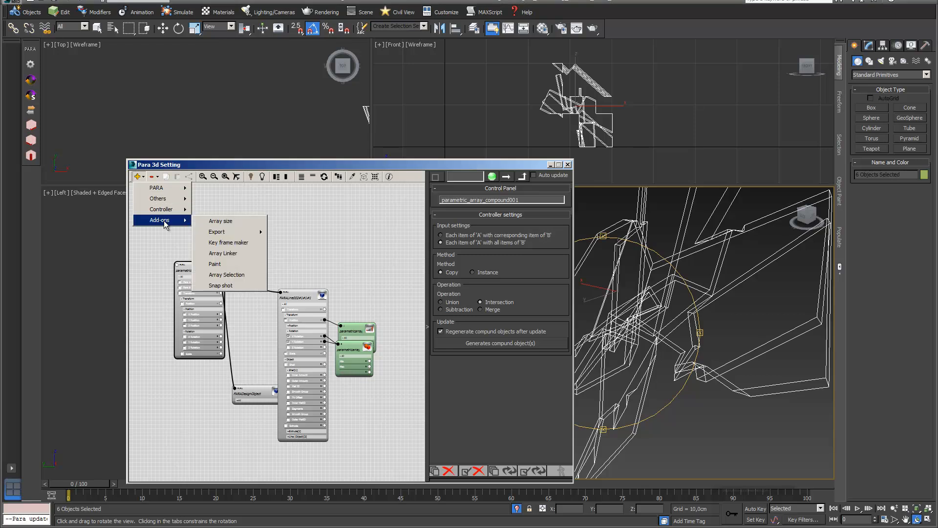
click(225, 287)
drag(357, 391, 175, 194)
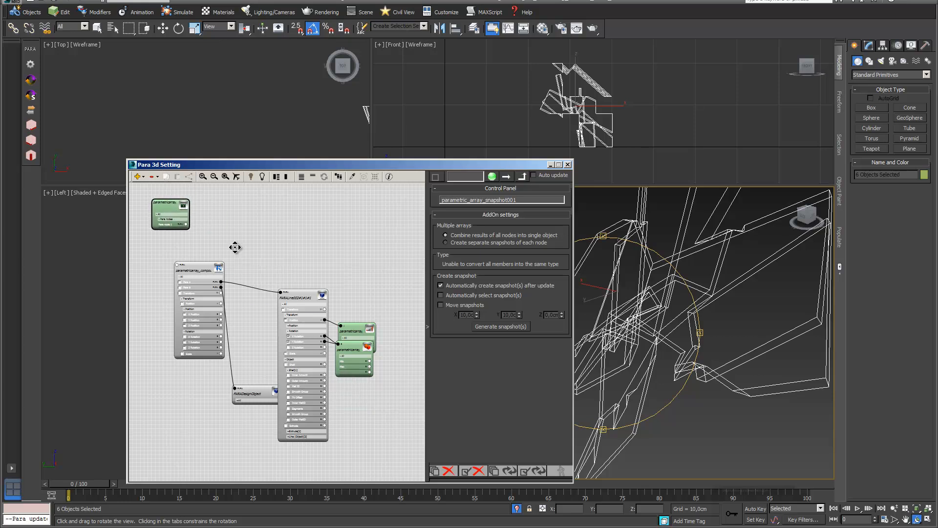
Position the snapshot node beside the compound node and connect its Para node input to the compound node
middle_drag(235, 247, 319, 254)
drag(255, 217, 203, 233)
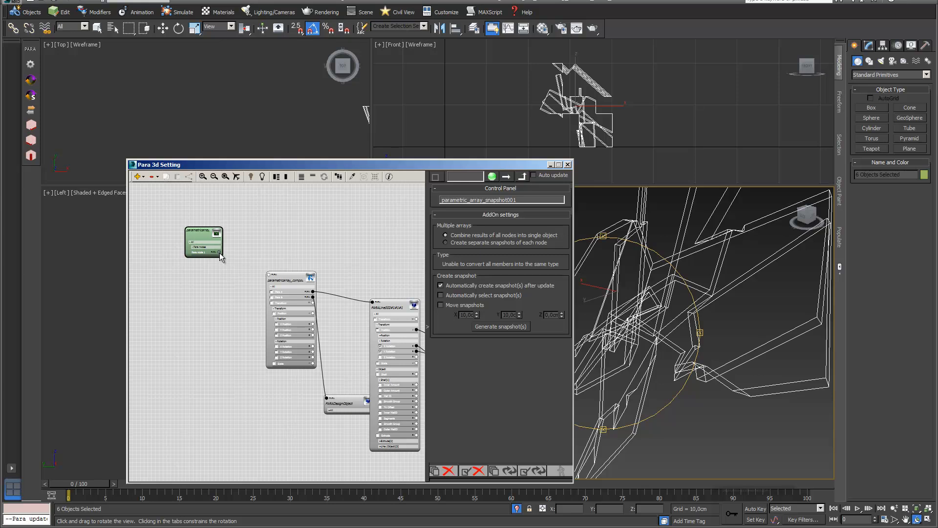
drag(220, 254, 268, 275)
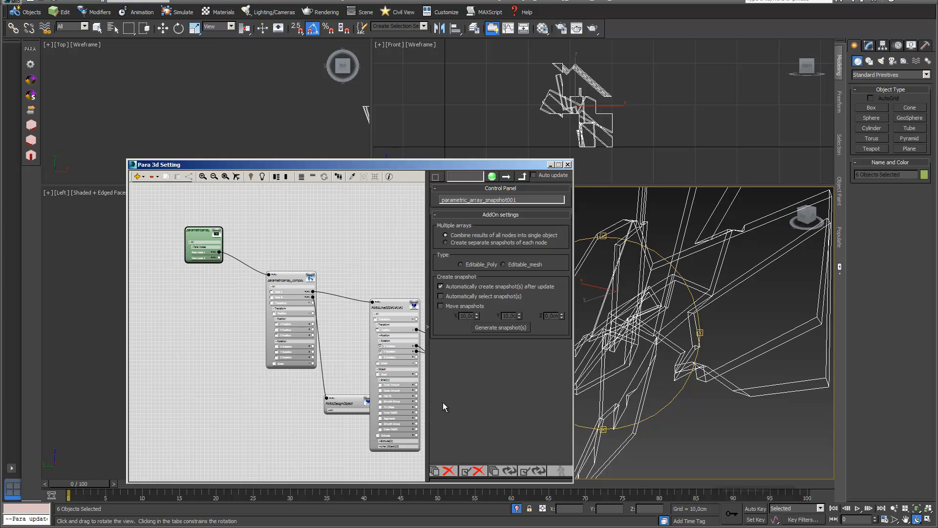
Generate a moved snapshot as an Editable_mesh with the Boolean operation performed on all members, and inspect it shaded
click(501, 264)
click(440, 273)
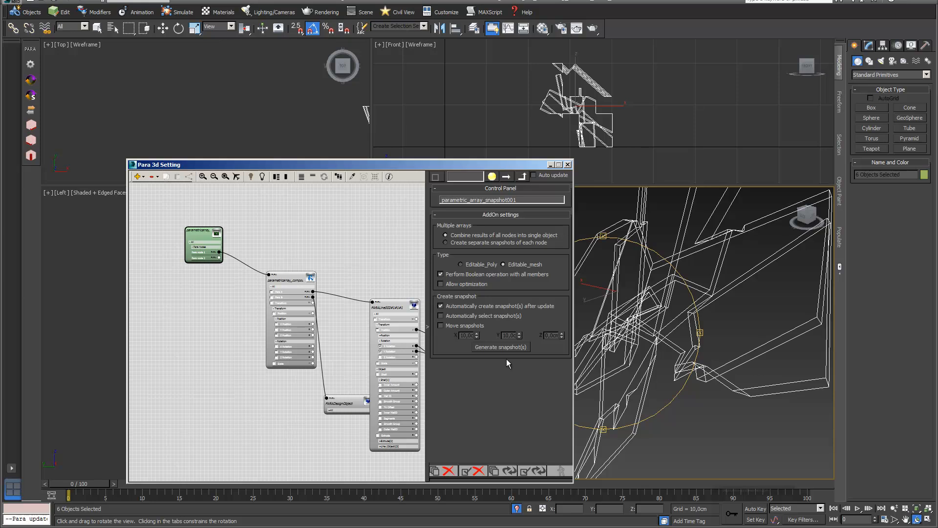
click(440, 326)
click(500, 347)
drag(528, 168, 429, 348)
mouse_move(576, 342)
mouse_down()
mouse_move(662, 340)
mouse_move(603, 321)
mouse_move(606, 331)
mouse_move(629, 323)
mouse_move(619, 318)
mouse_move(603, 356)
mouse_move(575, 355)
mouse_move(595, 321)
mouse_move(603, 335)
mouse_move(608, 318)
mouse_move(635, 318)
mouse_move(630, 303)
mouse_move(587, 330)
mouse_move(629, 328)
mouse_move(598, 345)
mouse_move(617, 342)
mouse_move(562, 360)
mouse_up()
key(F3)
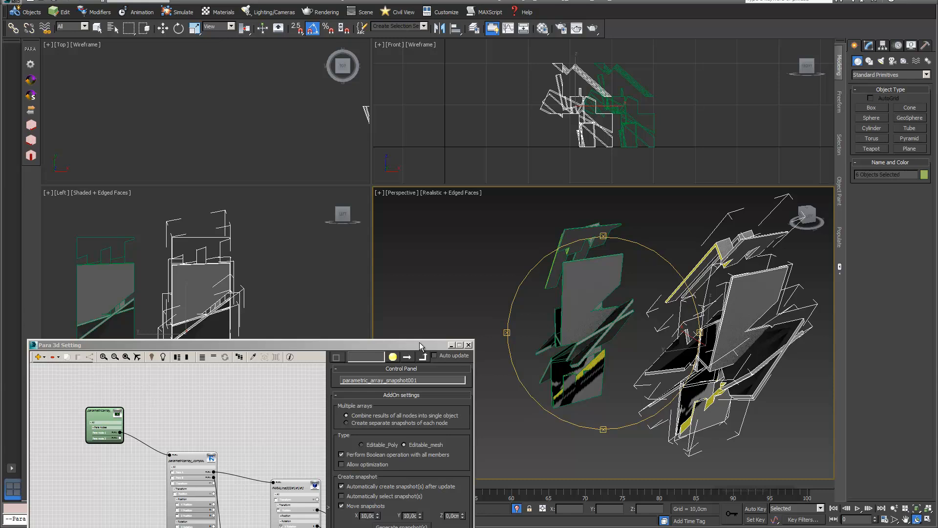
drag(420, 345, 381, 378)
drag(601, 342, 582, 369)
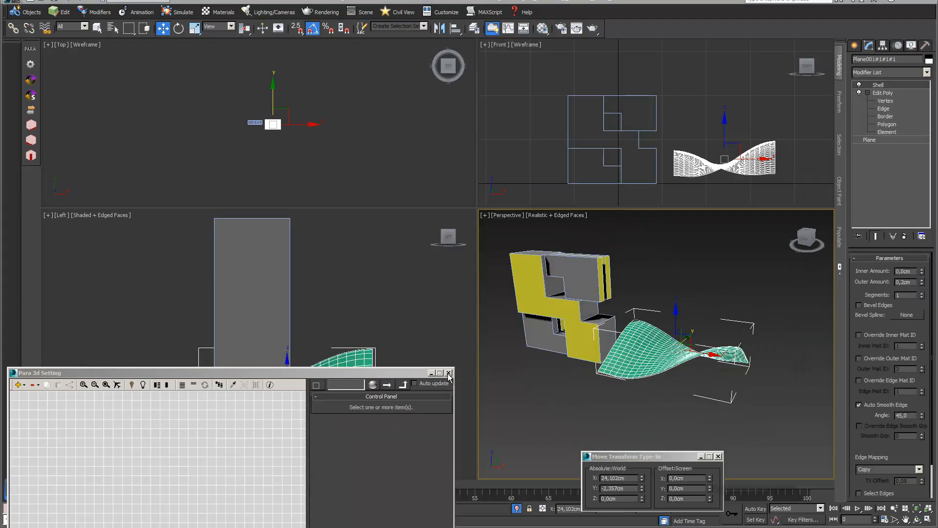
Close the Para 3d Setting window and enlarge the Perspective viewport showing the block and the twisted surface
click(449, 373)
drag(477, 206, 336, 188)
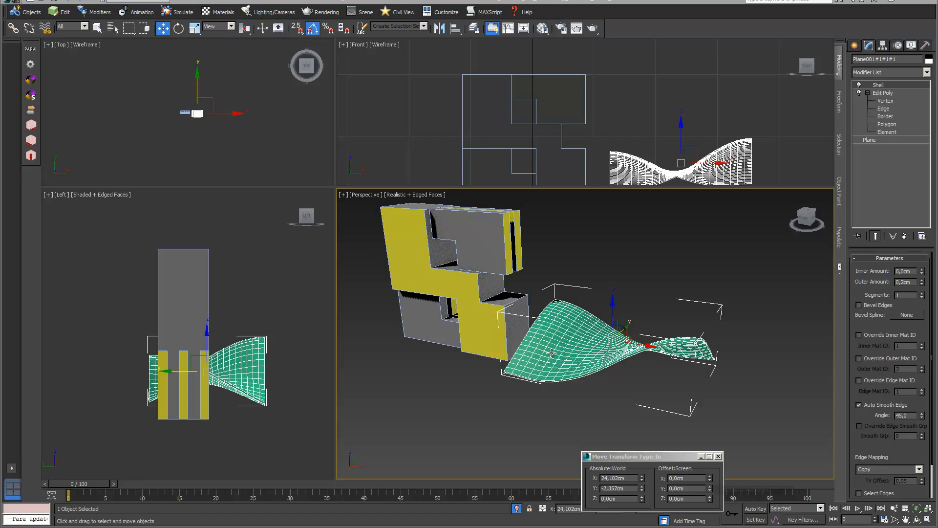
Resize the four viewports to give the Top and Front views more room, and make the Top view active
scroll(613, 322, up, 3)
middle_drag(614, 321, 615, 297)
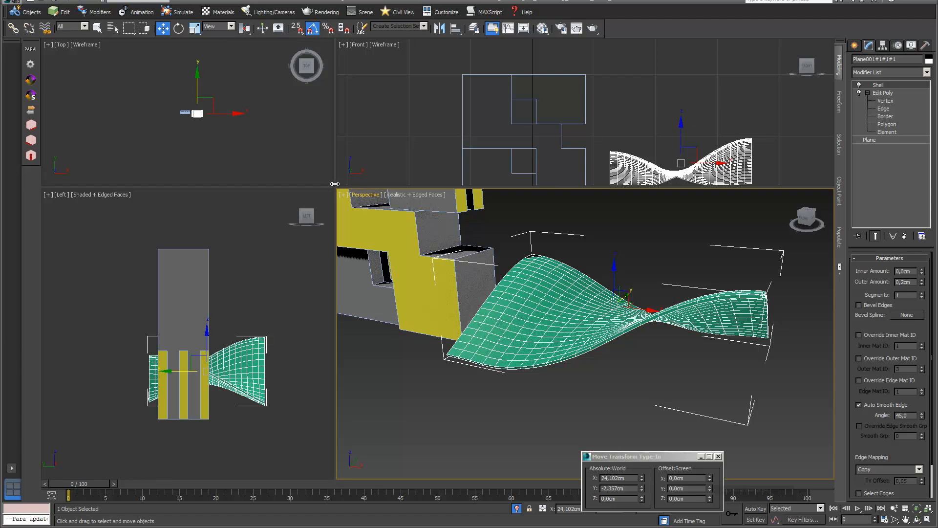
drag(335, 186, 376, 249)
right_click(287, 208)
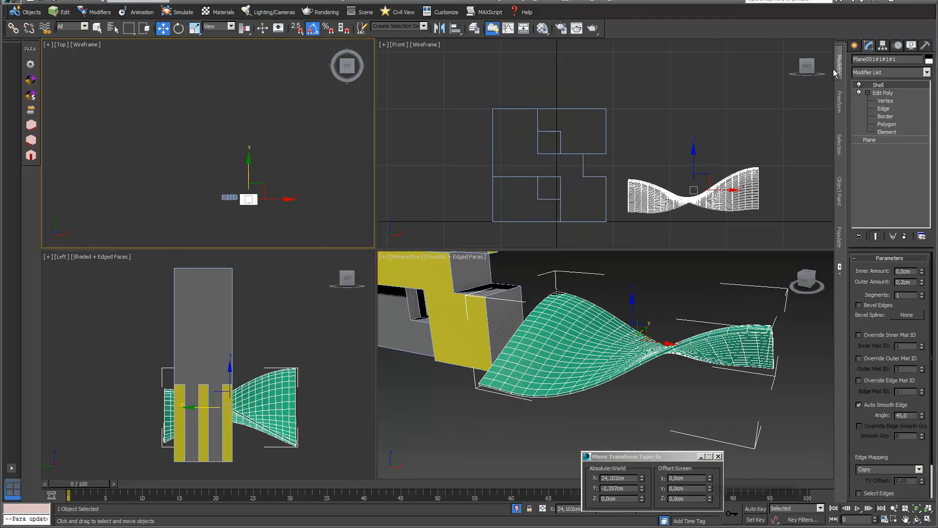
Move only the twisted surface's pivot along X to the surface's edge nearest the building block
click(884, 46)
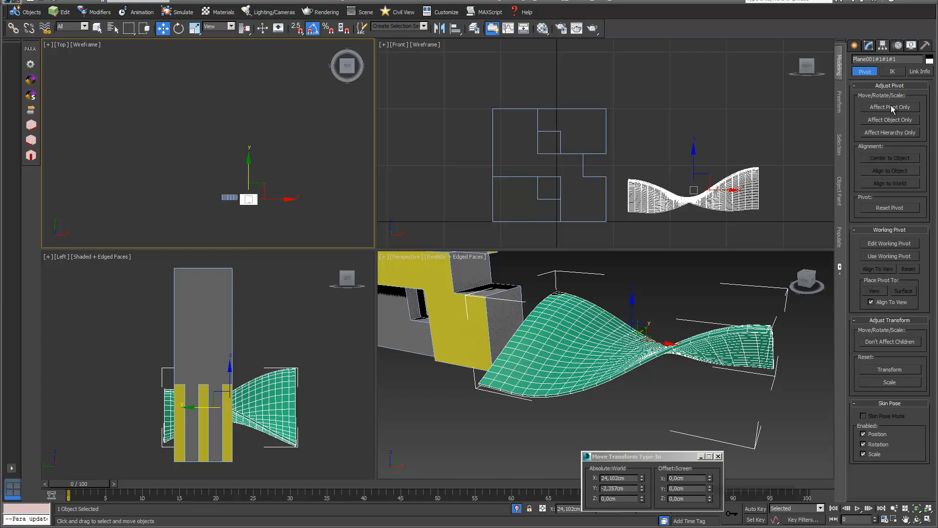
click(891, 107)
scroll(269, 219, up, 3)
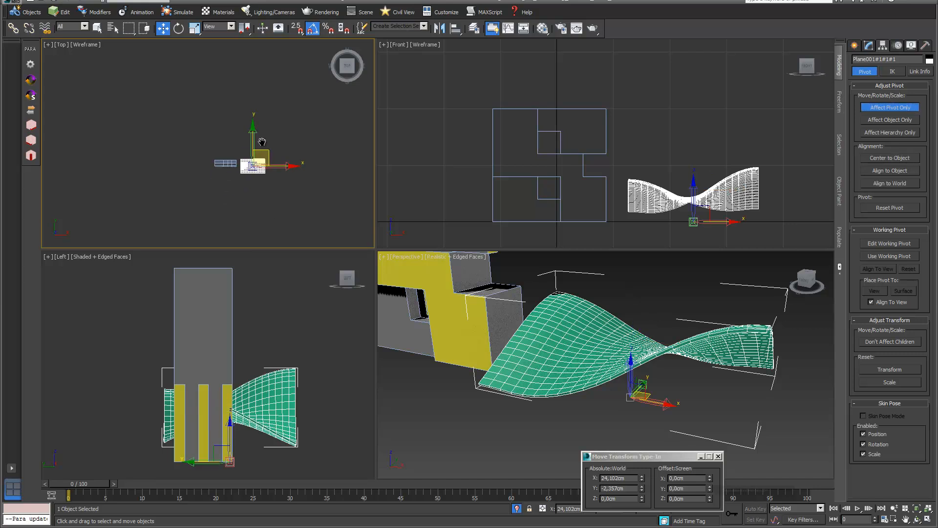
drag(269, 168, 251, 172)
scroll(242, 175, up, 4)
scroll(242, 175, up, 2)
drag(216, 145, 216, 145)
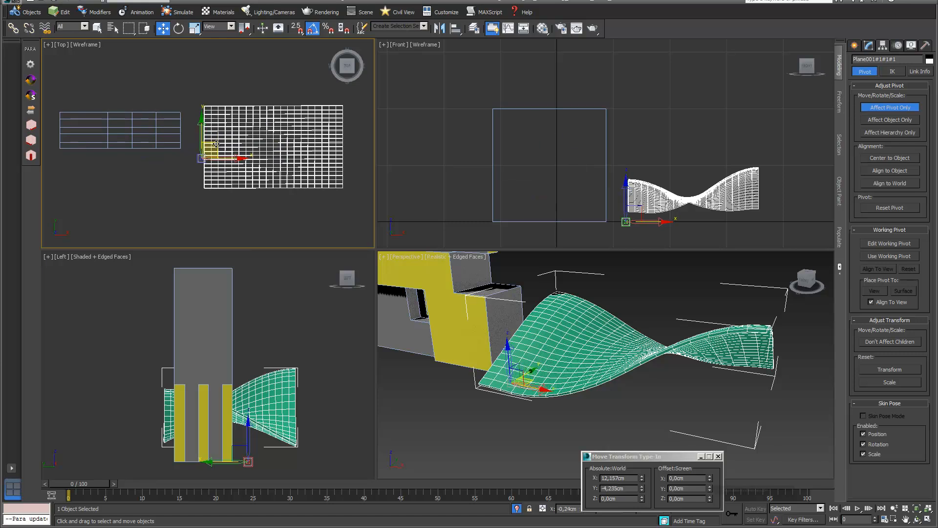
click(891, 108)
Create a parametric array of 10 × 1 × 1 copies of the twisted surface, keeping the original object
drag(657, 458, 634, 400)
click(31, 51)
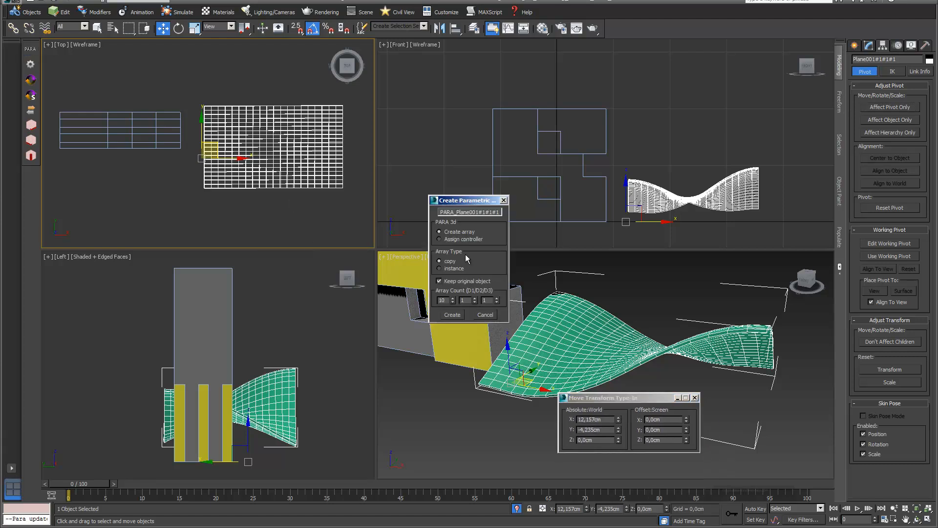
click(453, 315)
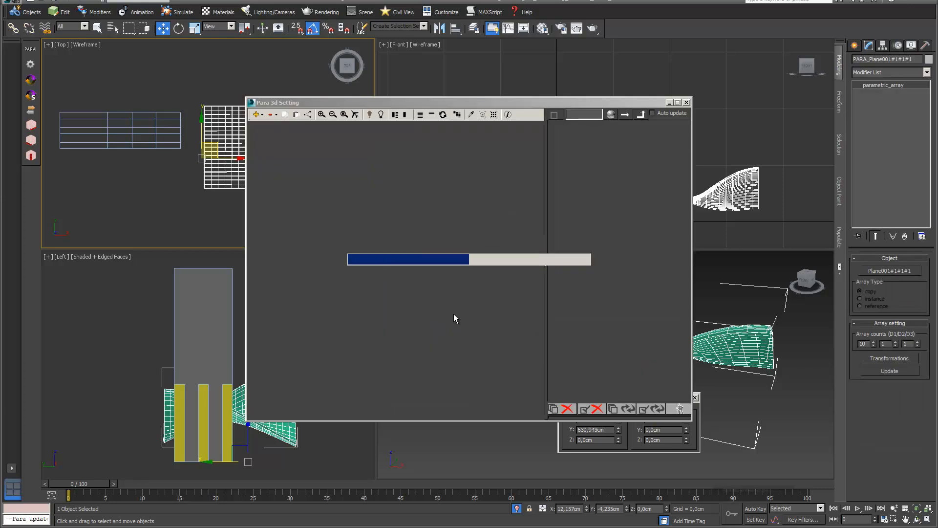
Assign a Linear Controller to the surface array's Transform parameter and move the Para 3d Setting window clear of the upper viewports
scroll(466, 307, down, 3)
middle_drag(375, 222, 464, 208)
scroll(476, 230, up, 3)
click(356, 237)
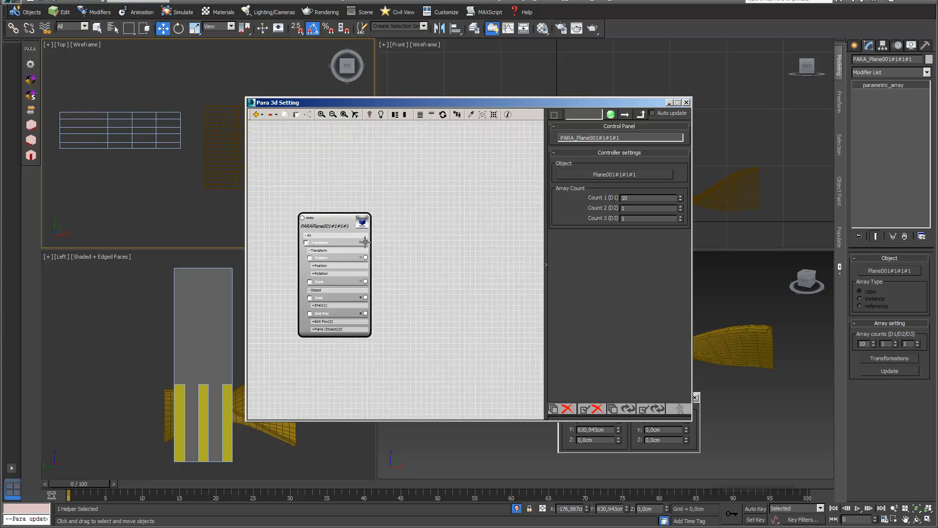
drag(392, 250, 391, 251)
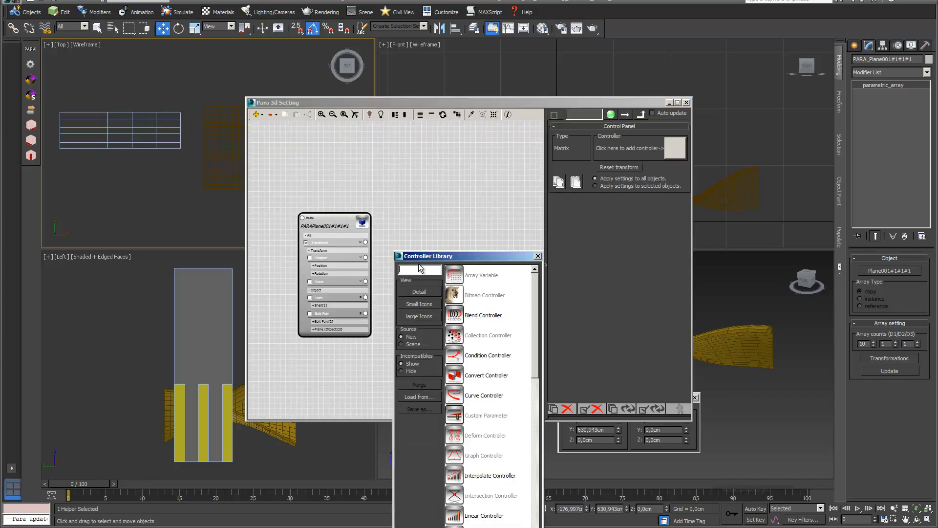
text(lin)
double_click(481, 277)
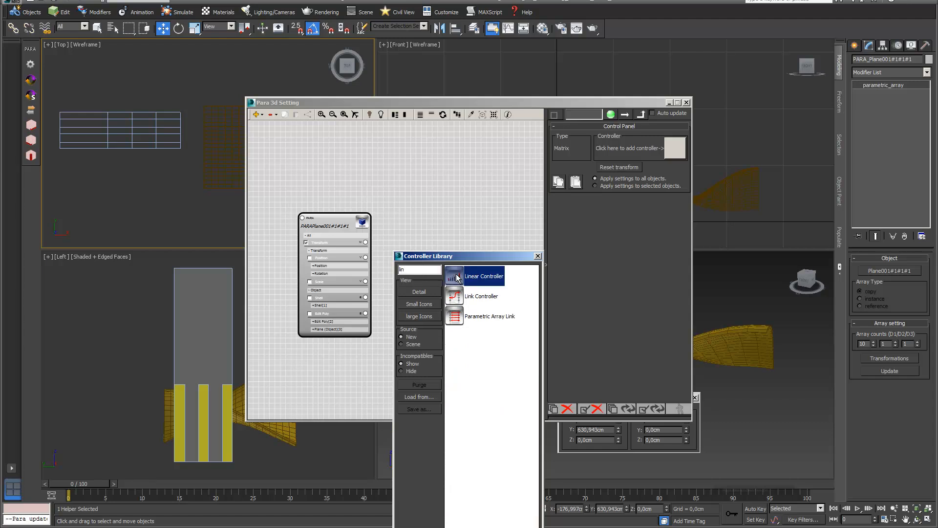
drag(602, 105, 562, 274)
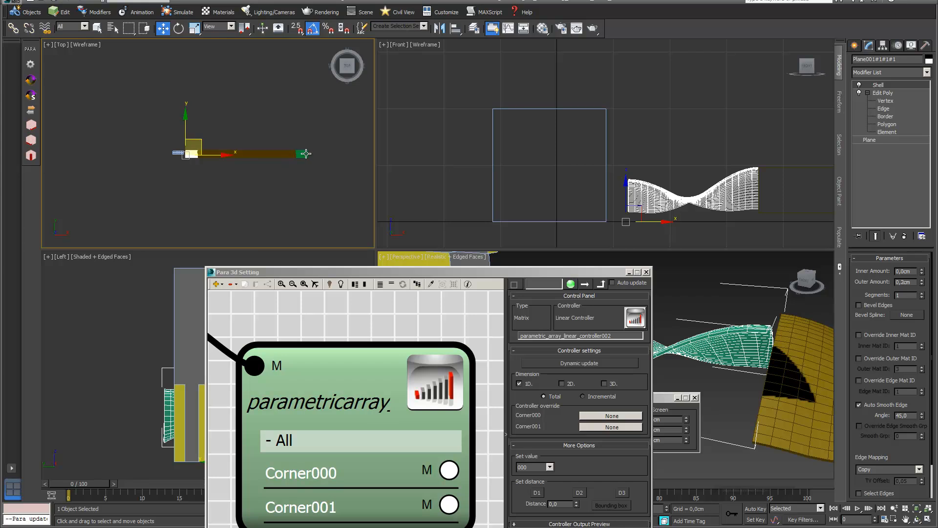
Bring the array's far end copy back over the first surface in plan, and raise it to stack the copies vertically
click(306, 151)
drag(307, 141, 201, 140)
scroll(675, 122, up, 3)
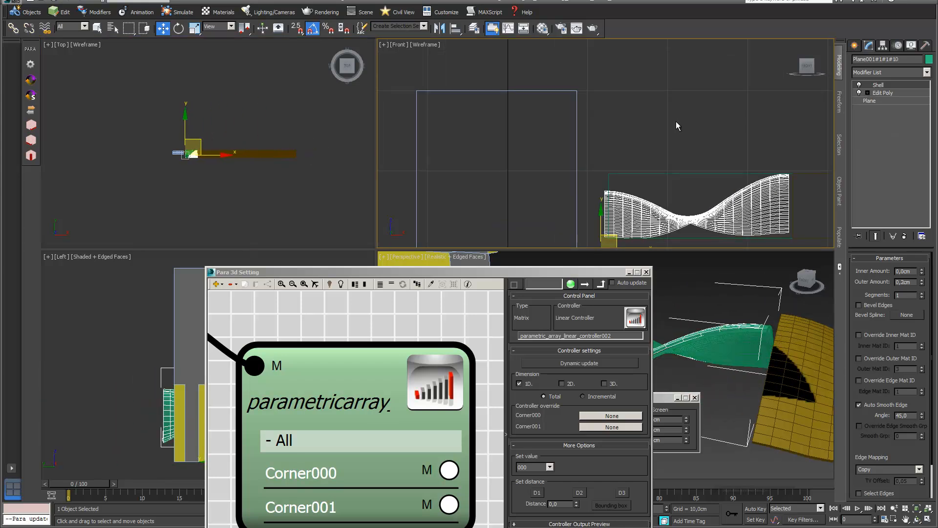
drag(603, 229, 591, 120)
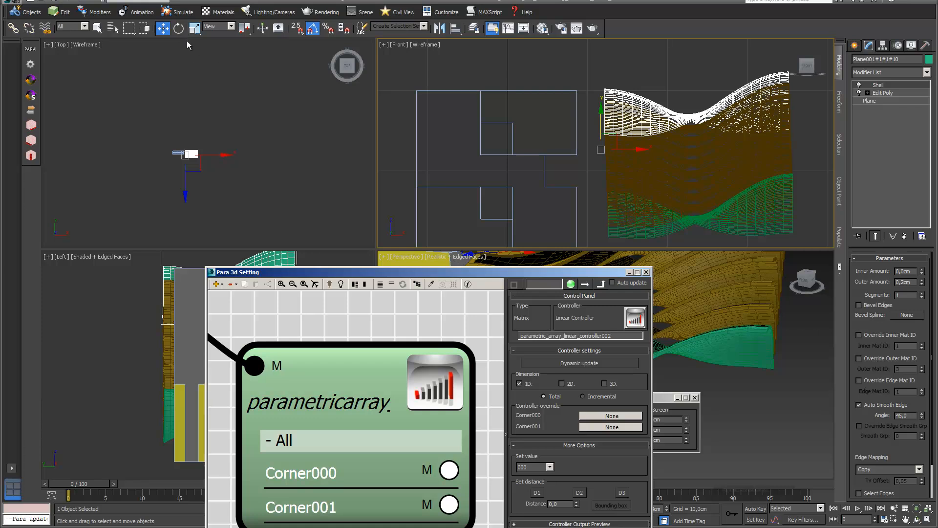
Tilt the array's raised end copy in the Front view and lower it slightly
click(179, 28)
drag(554, 156, 555, 172)
click(162, 28)
drag(607, 136, 614, 163)
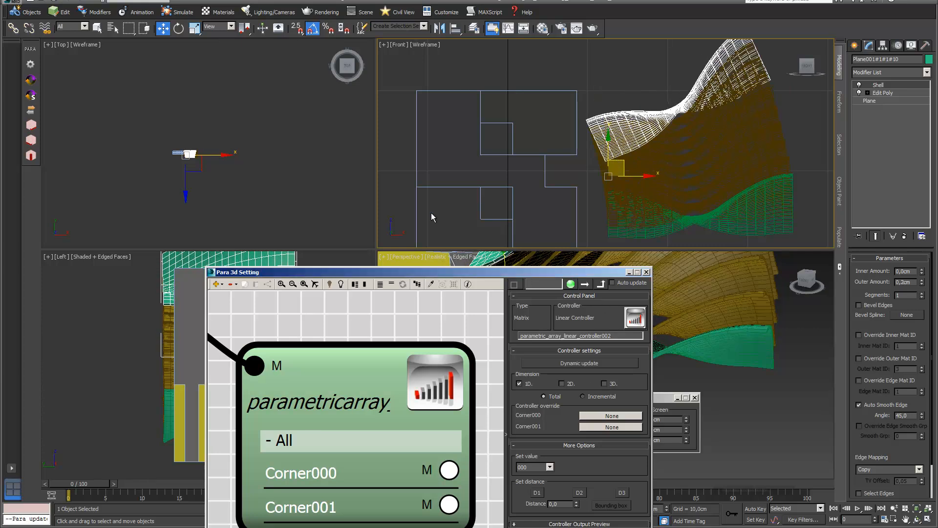
Set the surface array's Count 1 (D1) to 6 and move all six surfaces over the building block
scroll(354, 327, down, 3)
middle_drag(397, 346, 494, 437)
click(294, 363)
middle_drag(434, 338, 462, 331)
click(250, 386)
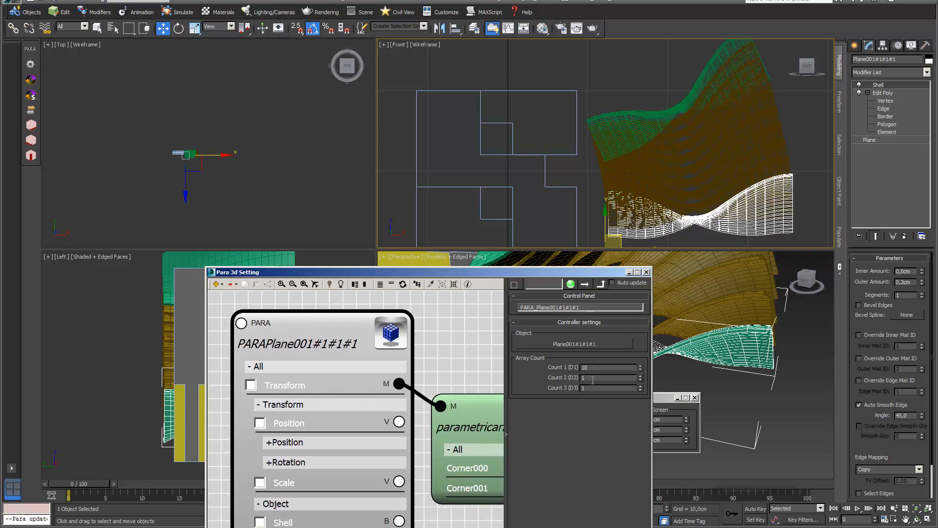
text(6)
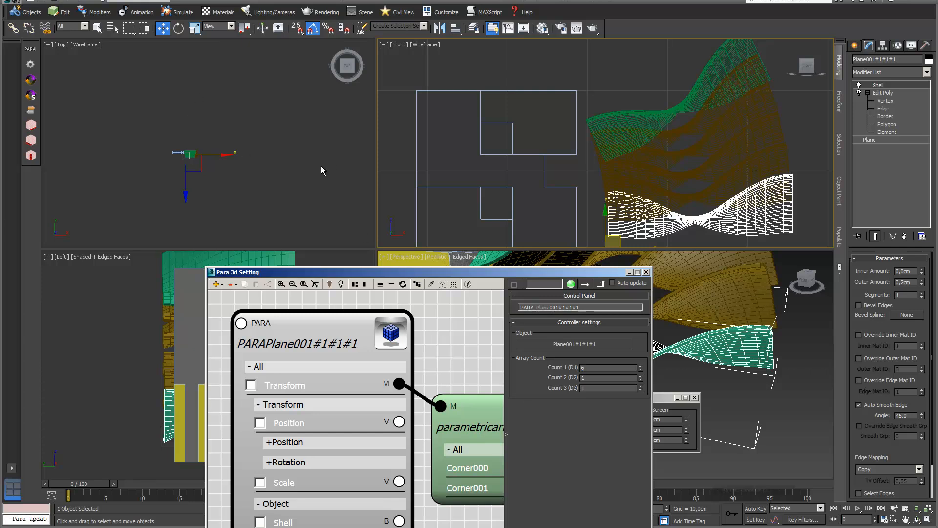
drag(263, 184, 182, 127)
click(451, 318)
Add a second Compound node to the Para 3d graph and place it in the empty area below the existing nodes
scroll(451, 318, down, 5)
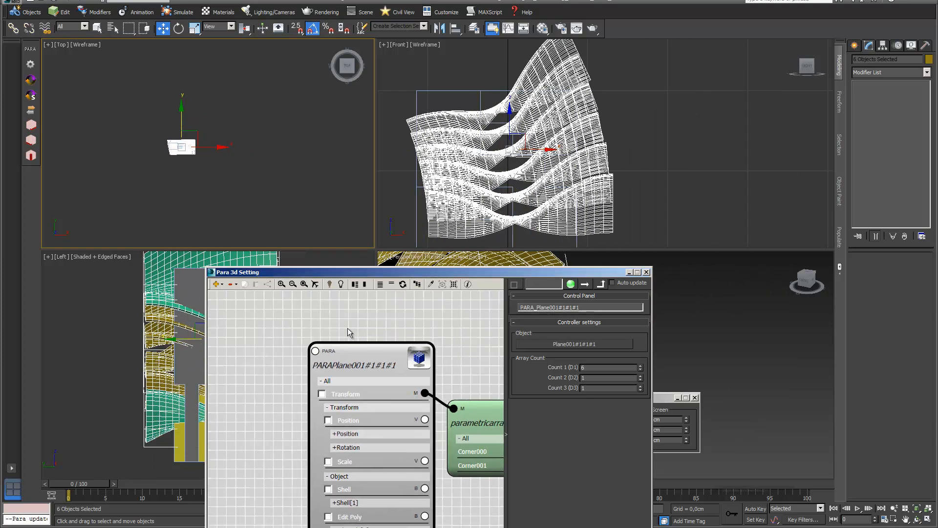
scroll(317, 325, down, 1)
middle_drag(318, 325, 380, 496)
scroll(325, 353, down, 1)
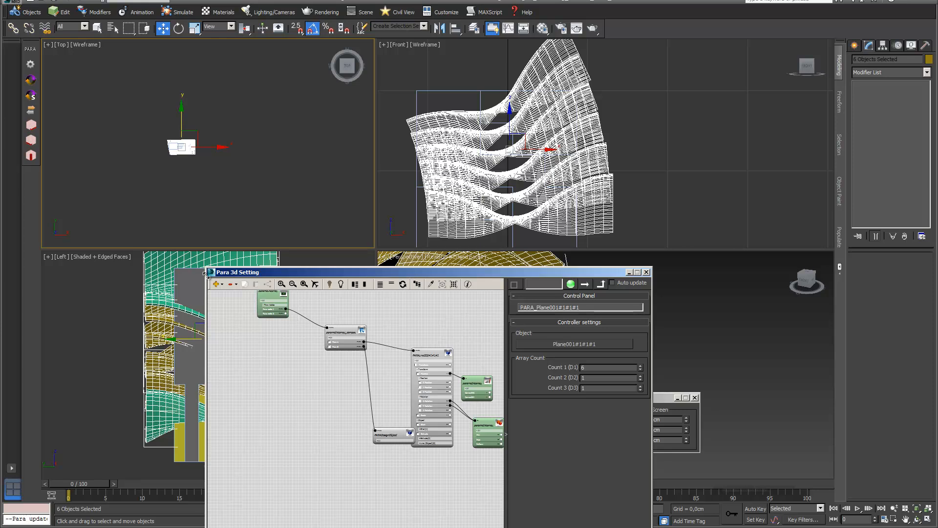
click(221, 284)
mouse_move(237, 295)
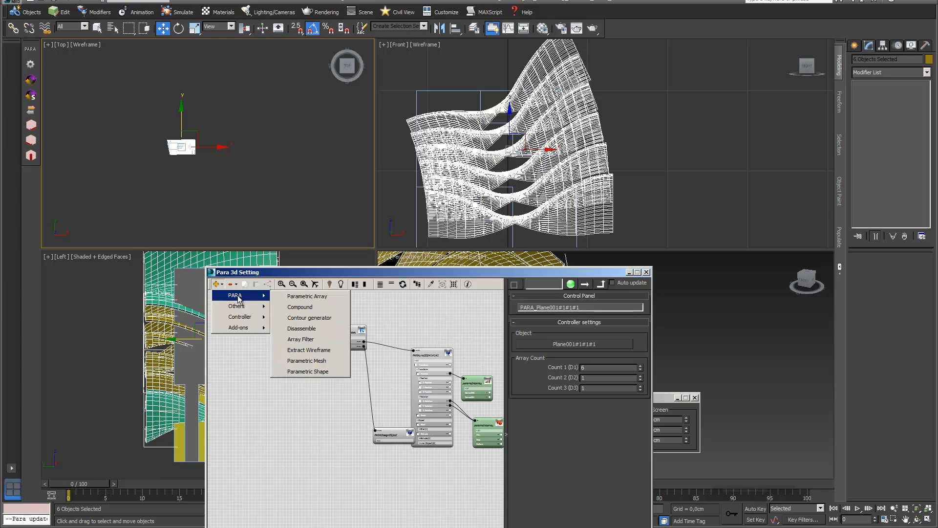
click(290, 307)
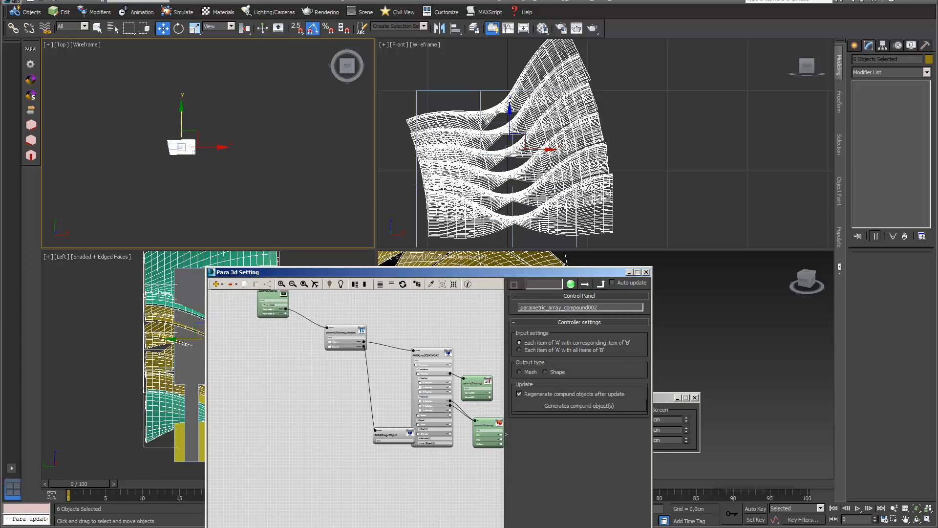
click(311, 486)
click(307, 495)
Connect the new compound node's Para A to the twisted surface array and Para B to the PARADesignObject node
scroll(387, 516, up, 2)
middle_drag(387, 513, 400, 403)
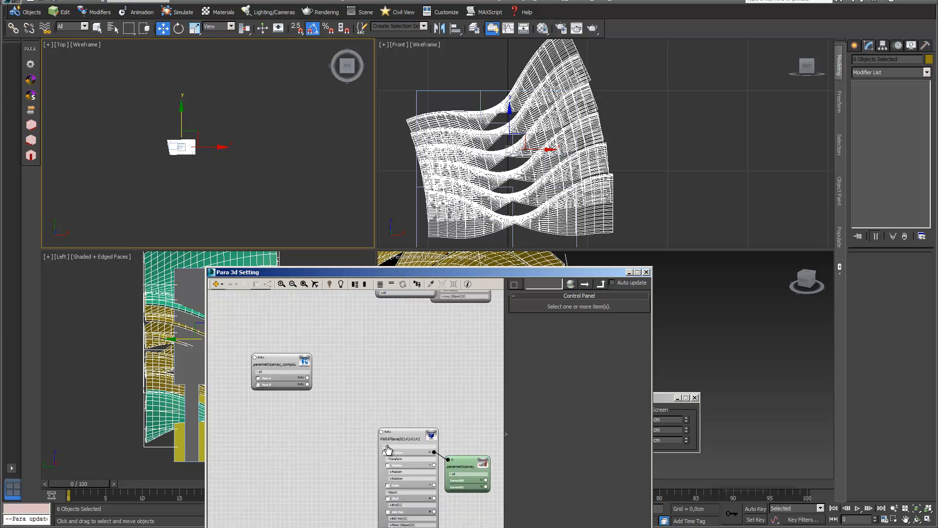
drag(381, 432, 311, 381)
middle_drag(337, 369, 355, 491)
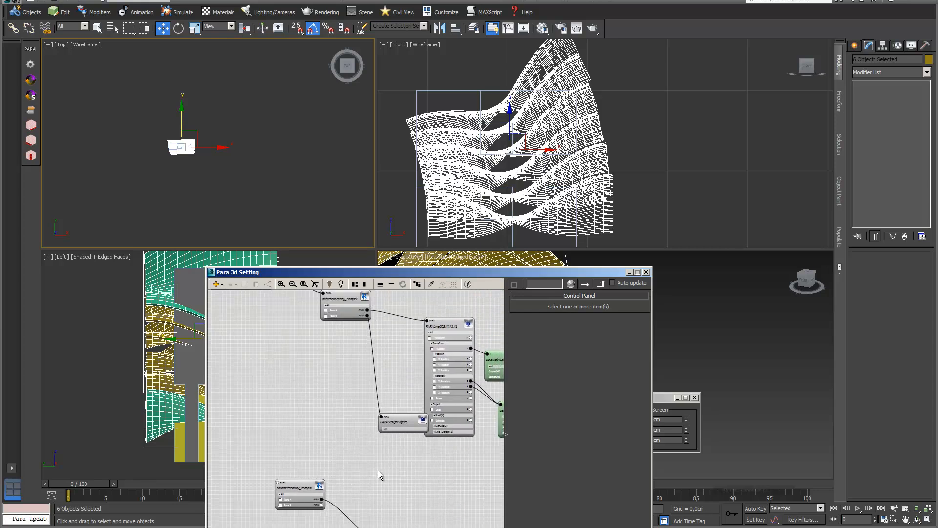
drag(321, 503, 378, 417)
Configure the new compound to combine each item of 'A' with all items of 'B' as Mesh, and generate the Intersection objects
middle_drag(416, 486, 365, 361)
click(249, 361)
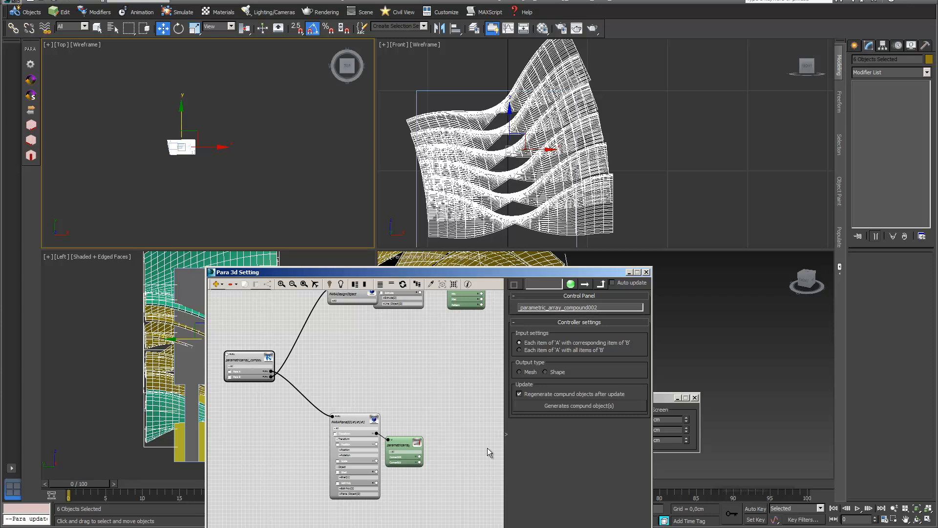
click(521, 349)
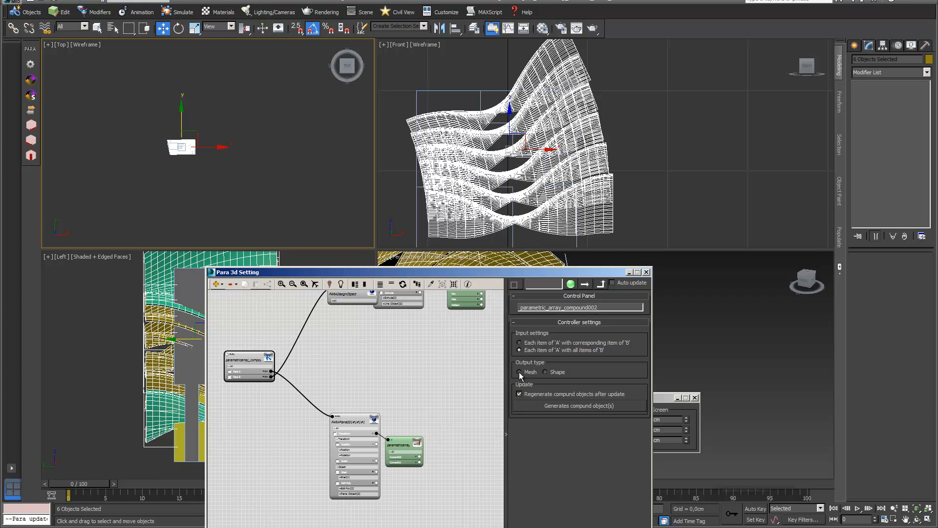
click(519, 371)
click(582, 449)
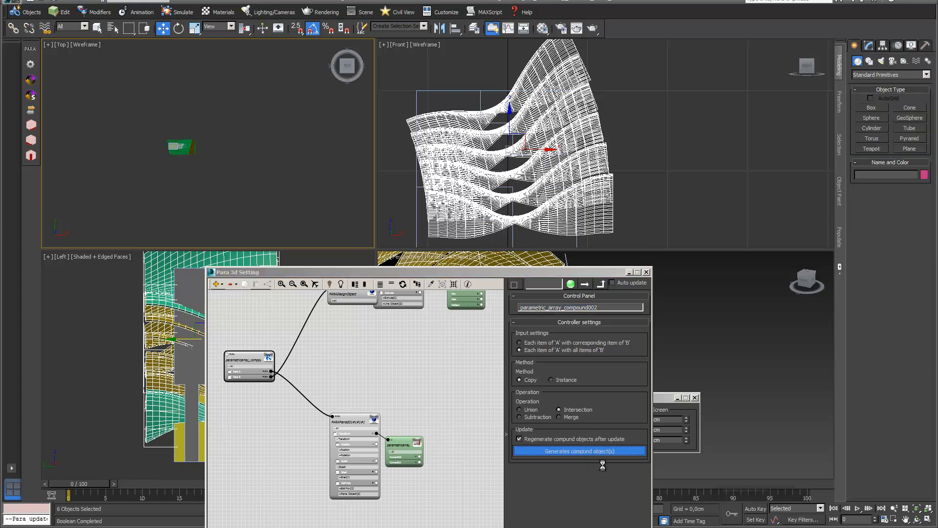
Select the six intersected surfaces, move them along X clear of the building block, and inspect them from other angles in Perspective
drag(581, 274, 360, 413)
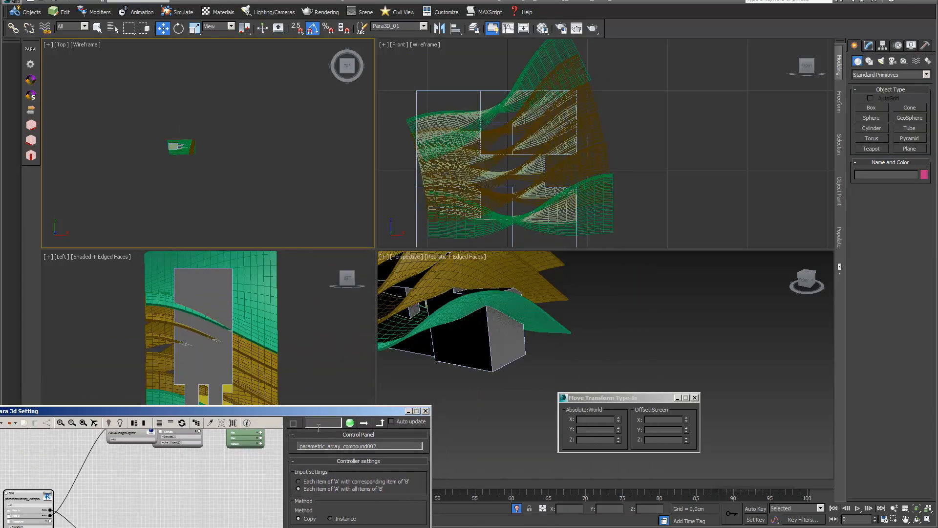
click(233, 423)
middle_drag(511, 346, 509, 418)
drag(445, 318, 724, 413)
drag(662, 398, 491, 421)
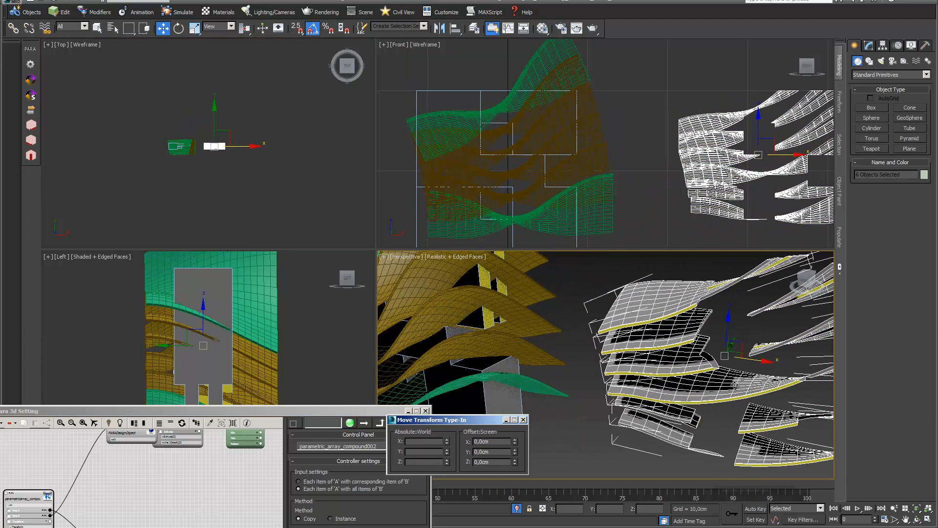
middle_drag(735, 385, 680, 387)
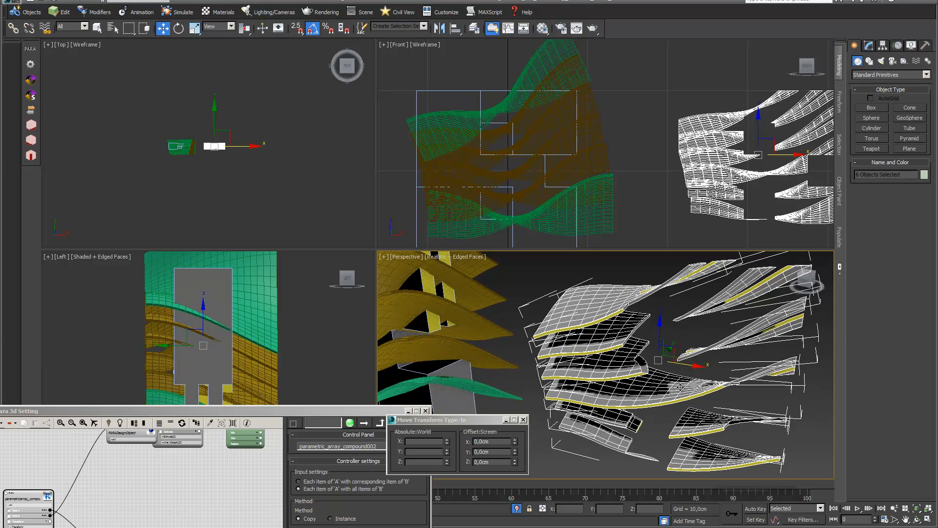
click(917, 520)
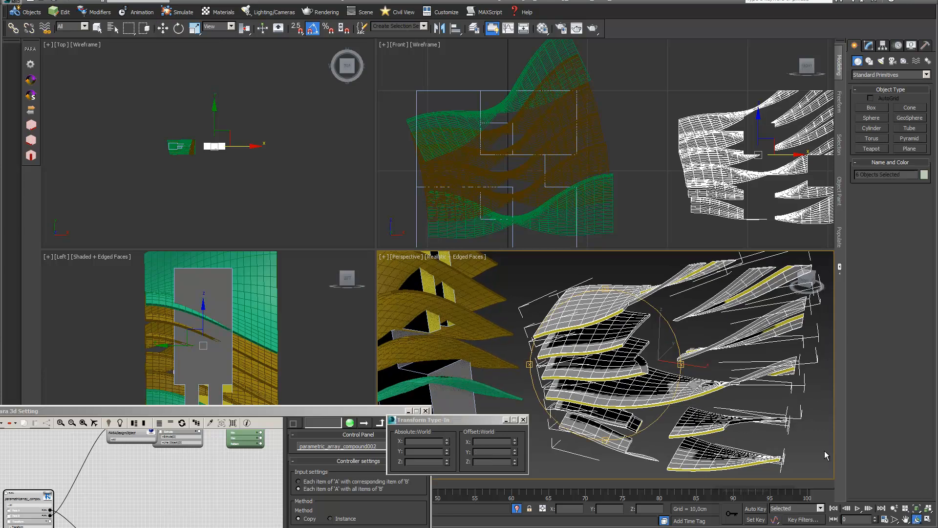
drag(643, 381, 589, 424)
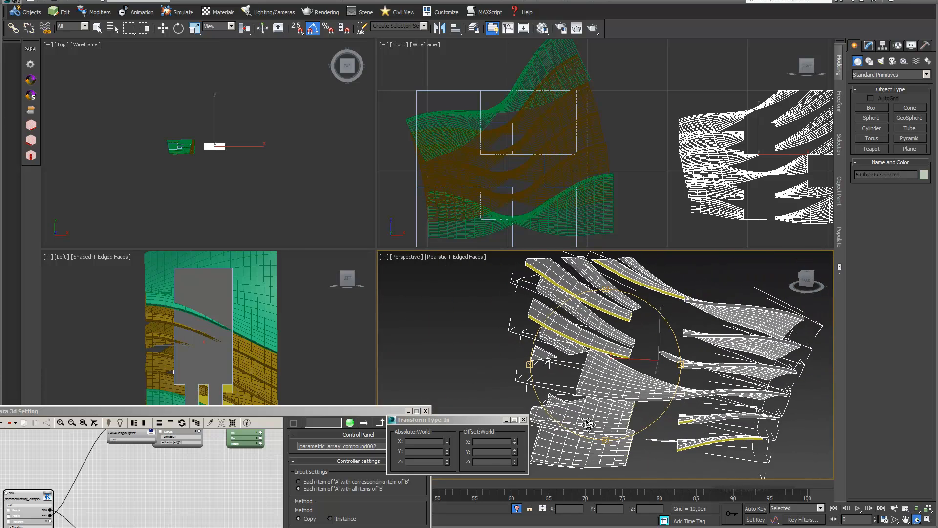